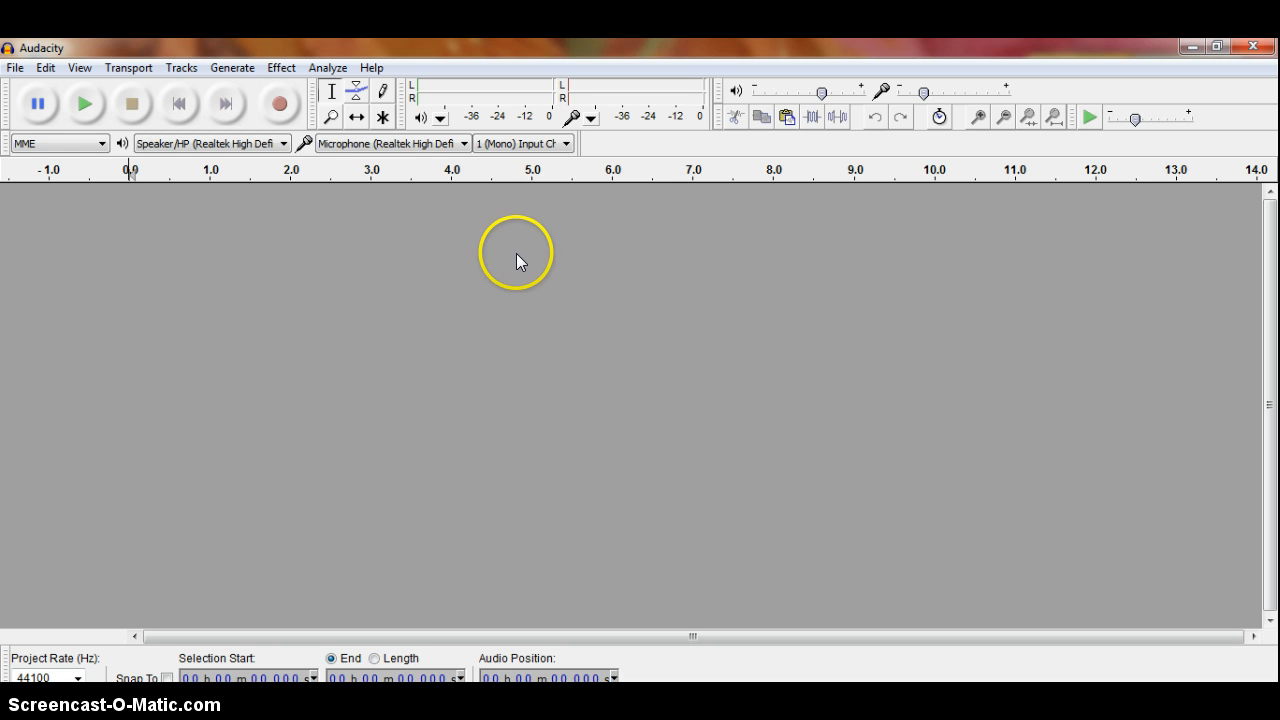
Keep the current microphone and record about 4.8 seconds of speech onto a mono track
click(450, 148)
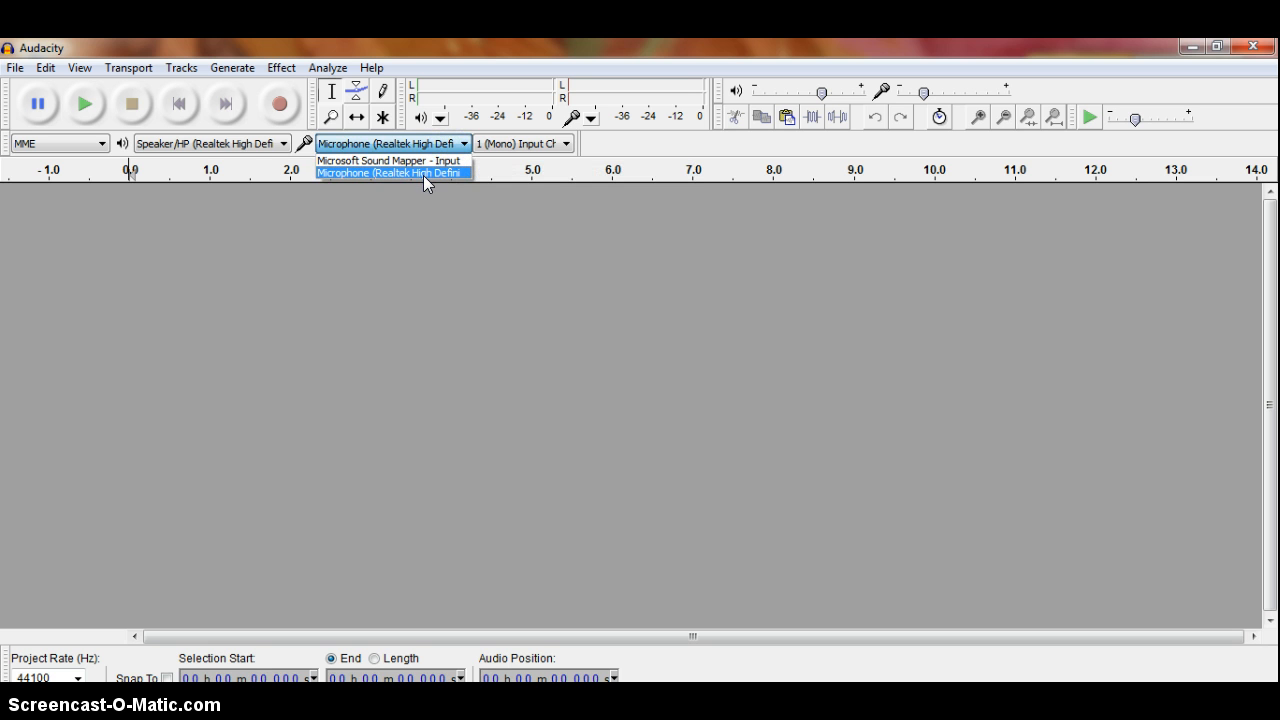
click(308, 306)
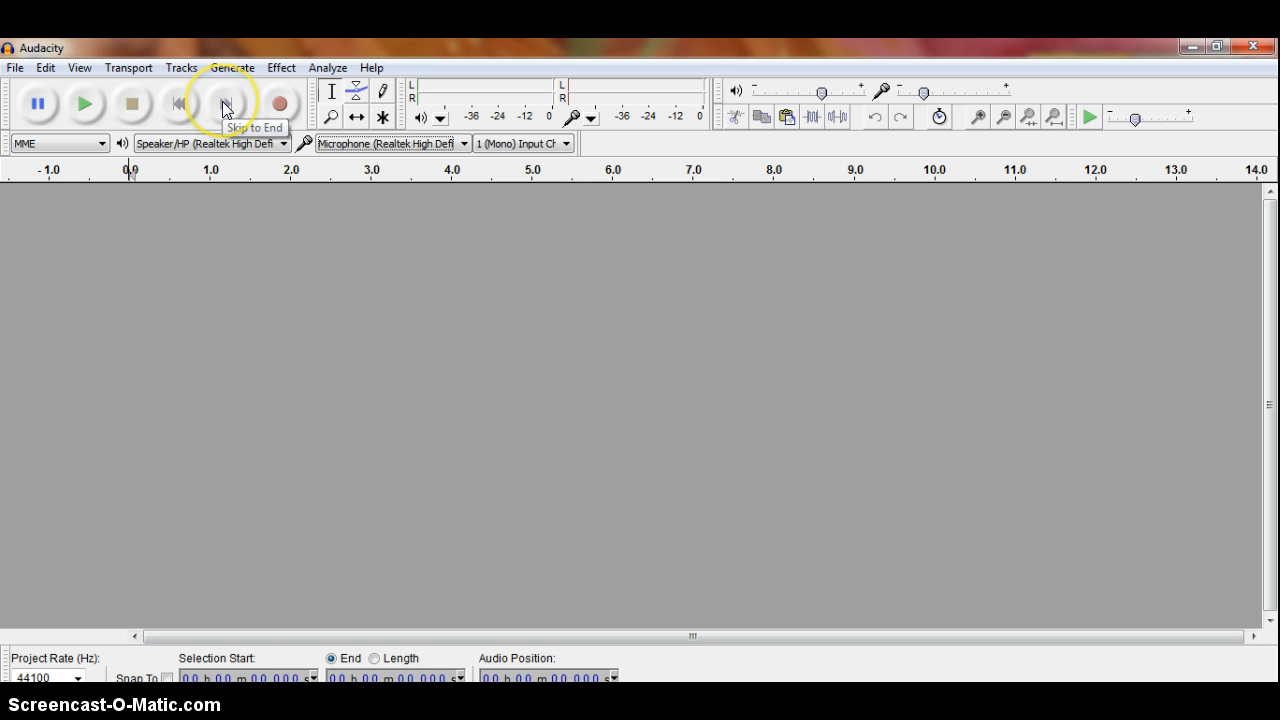
click(278, 106)
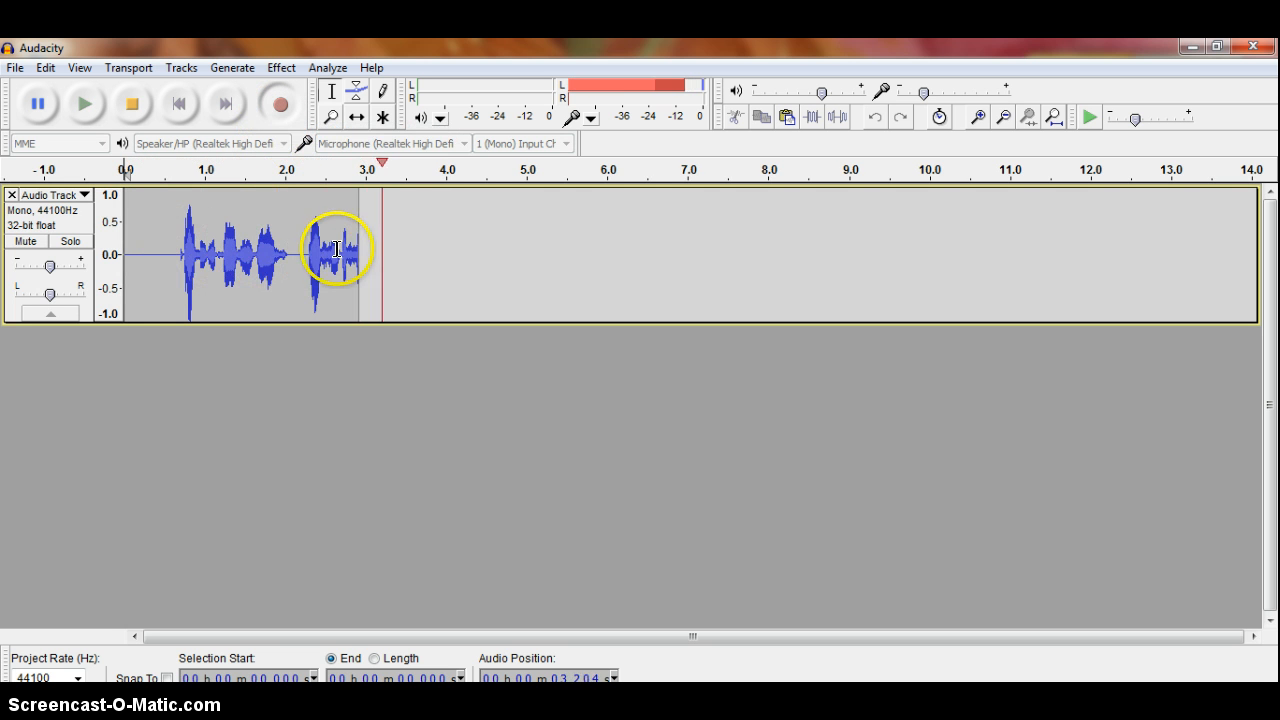
click(127, 107)
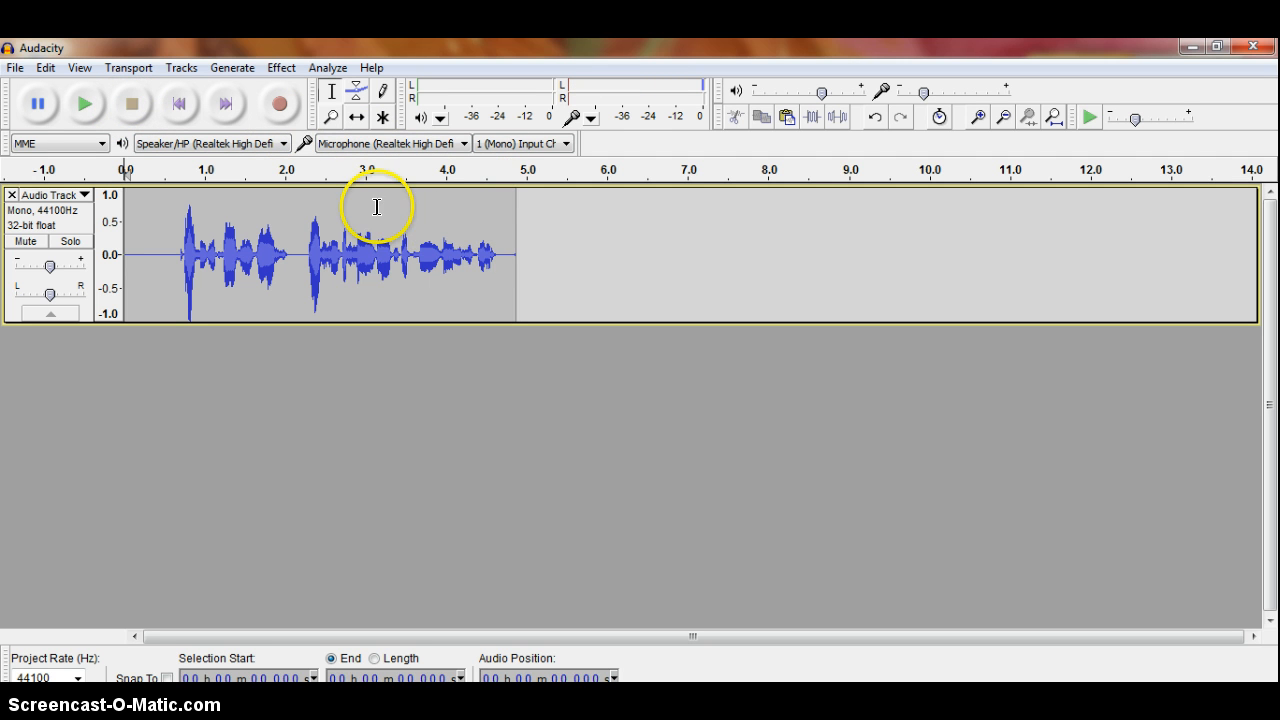
click(517, 212)
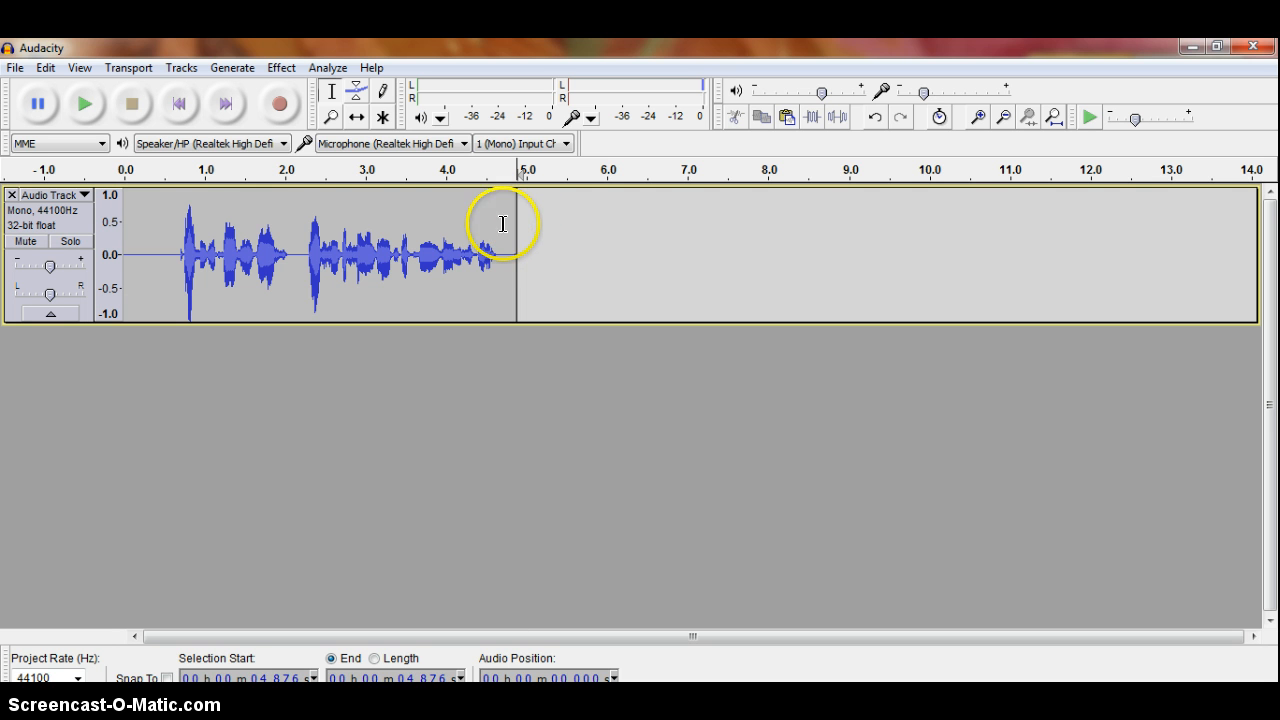
Record a second speech clip on a new track, running from about 4.8 to 8.5 seconds
click(280, 106)
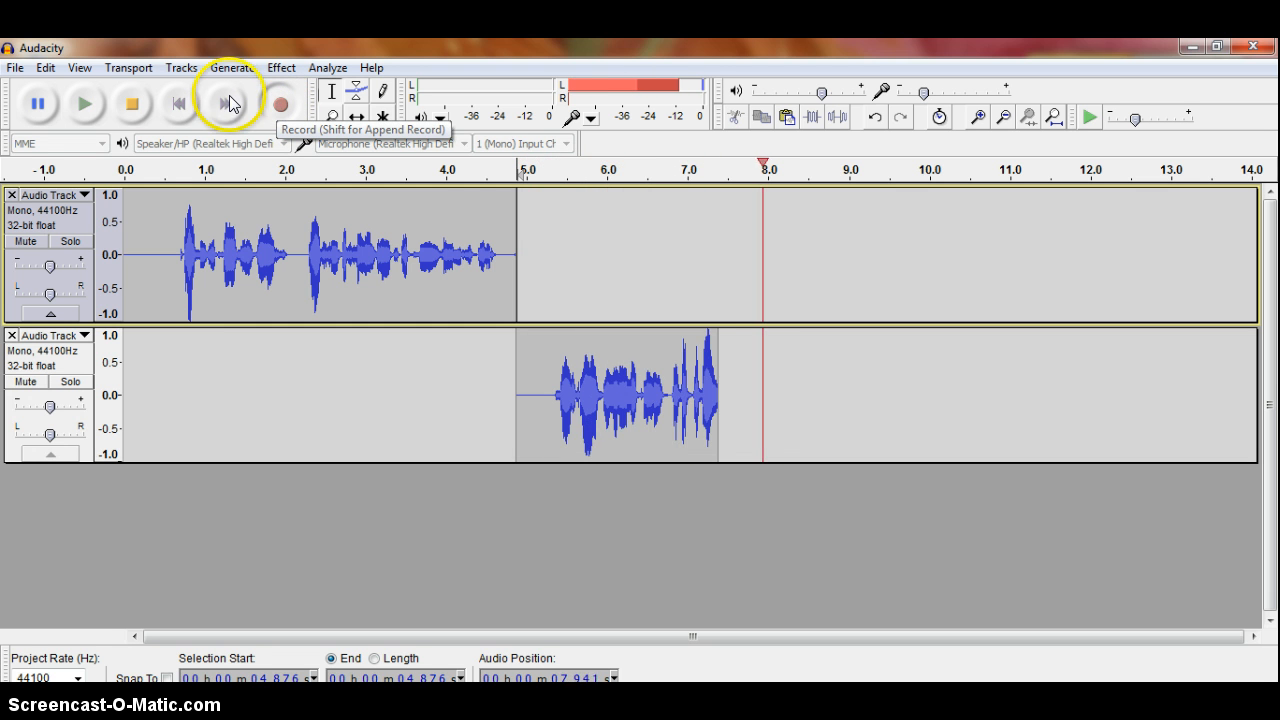
click(131, 104)
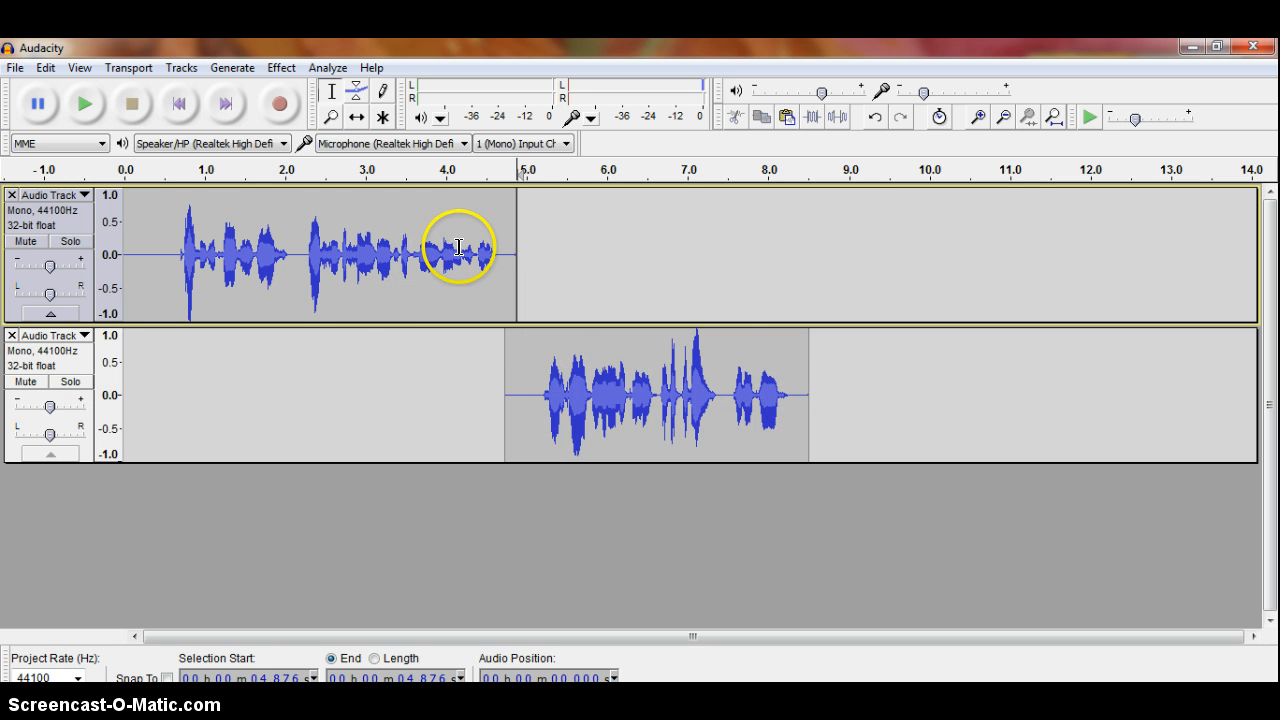
Paste the second recording right after the first clip on track one and remove track two
drag(812, 389, 507, 380)
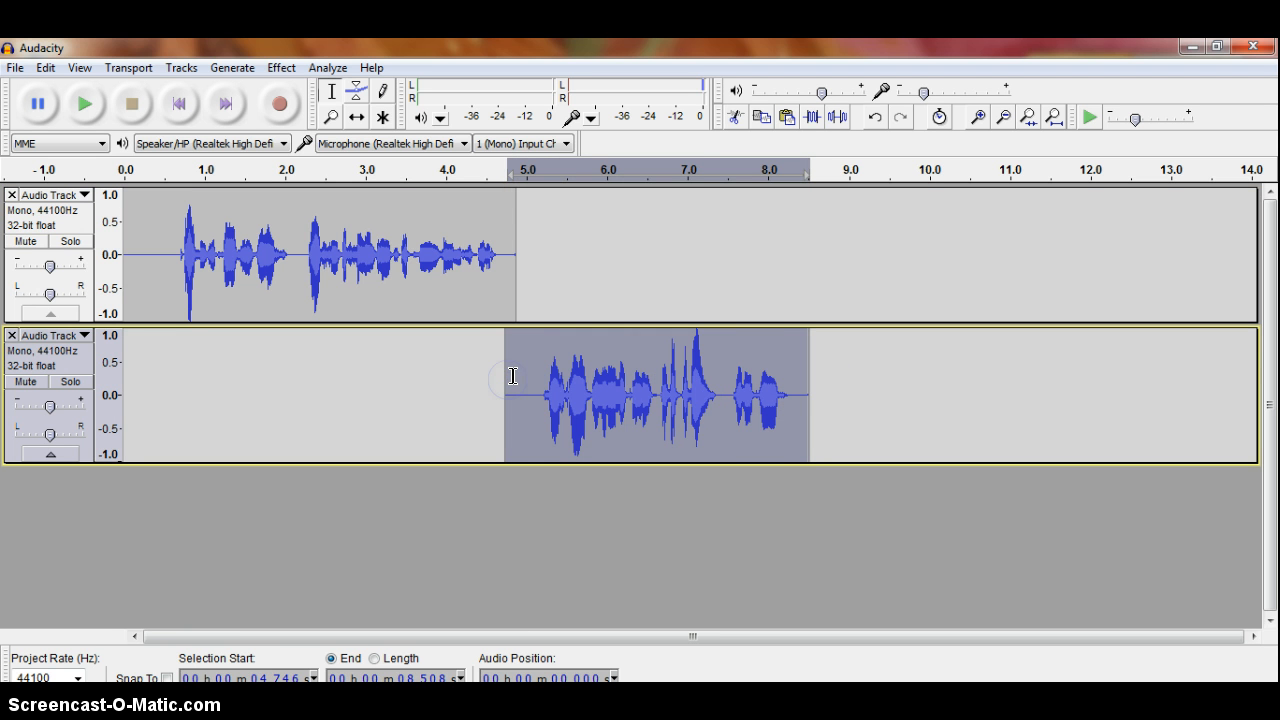
click(514, 268)
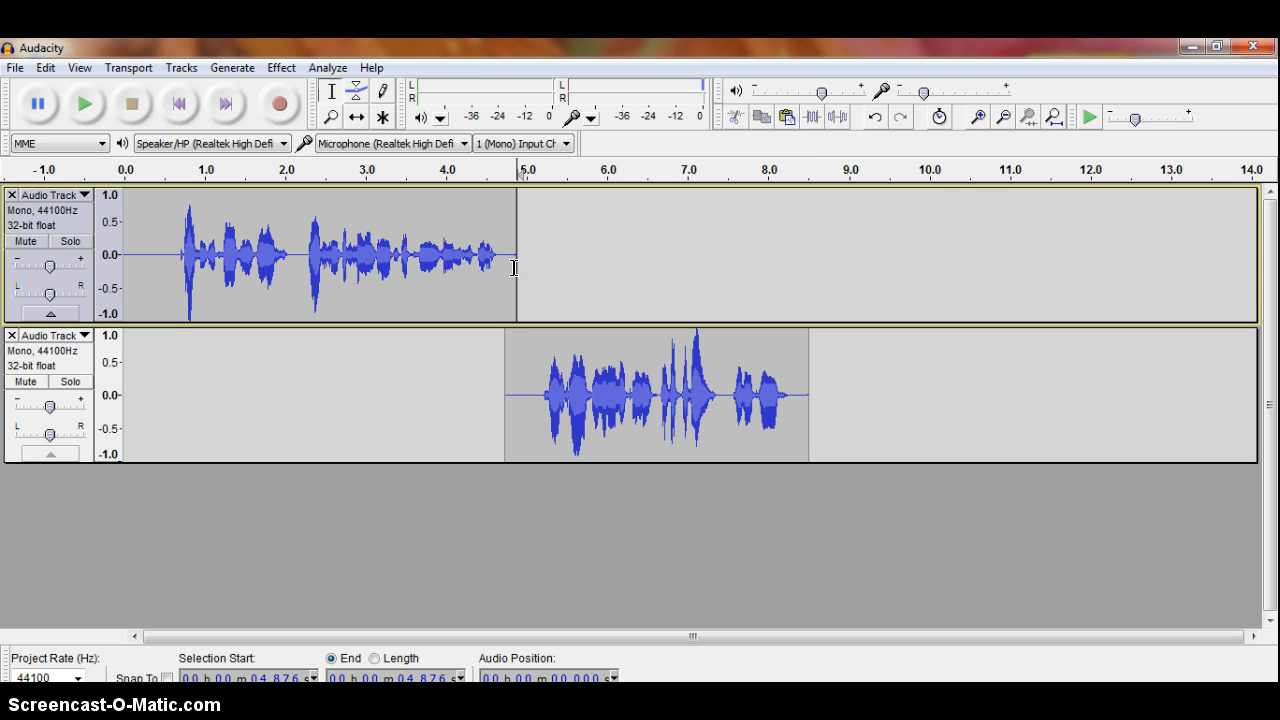
key(ctrl+v)
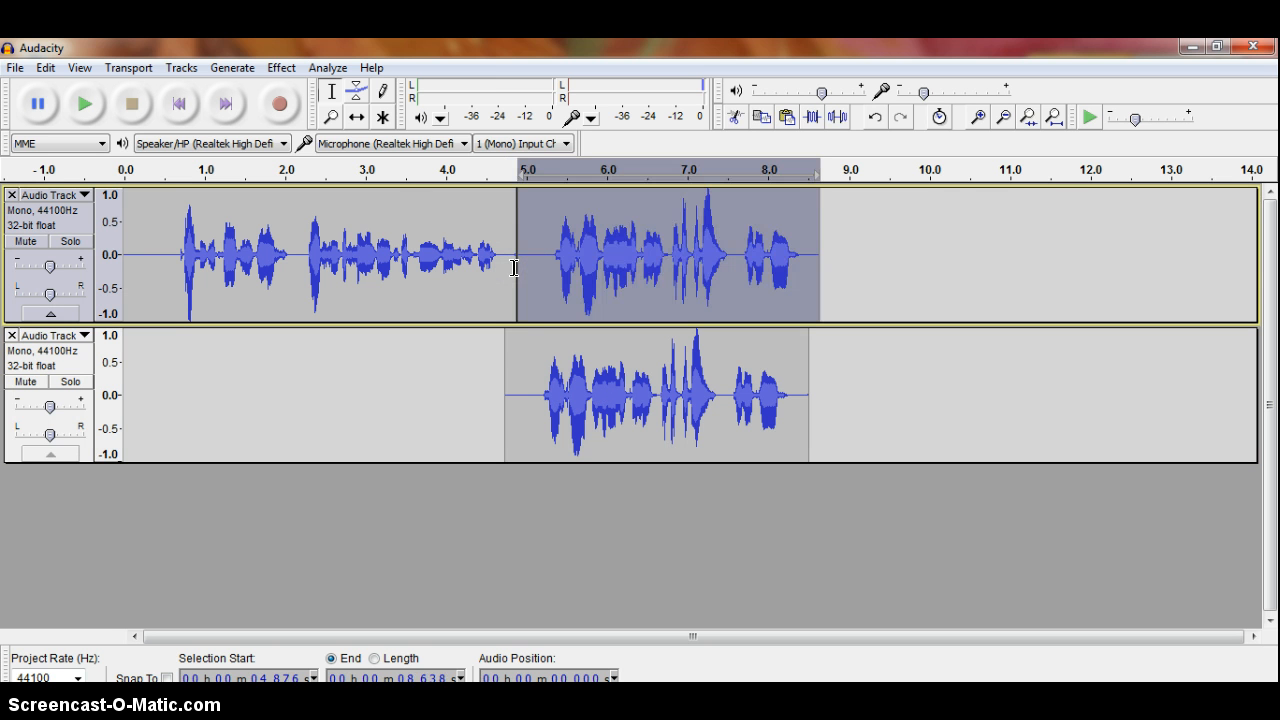
click(12, 336)
click(365, 460)
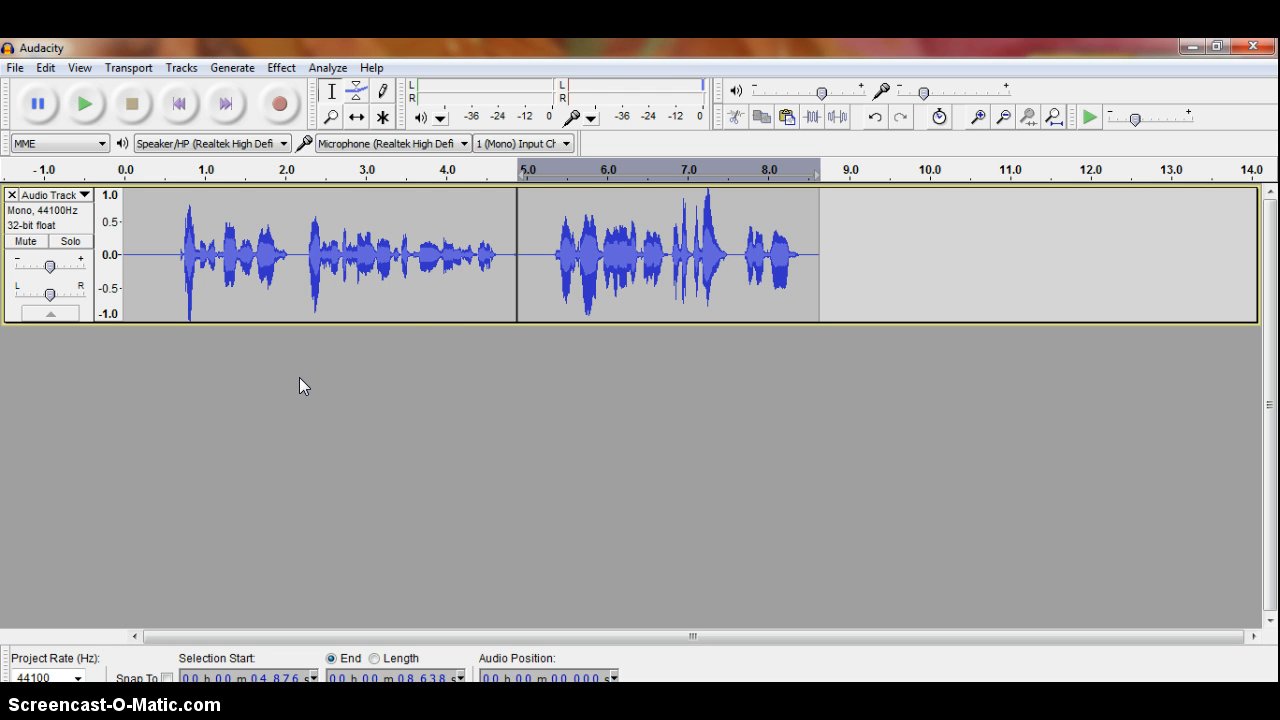
Delete the silent gap at the join between the two recordings
click(536, 248)
drag(536, 248, 509, 250)
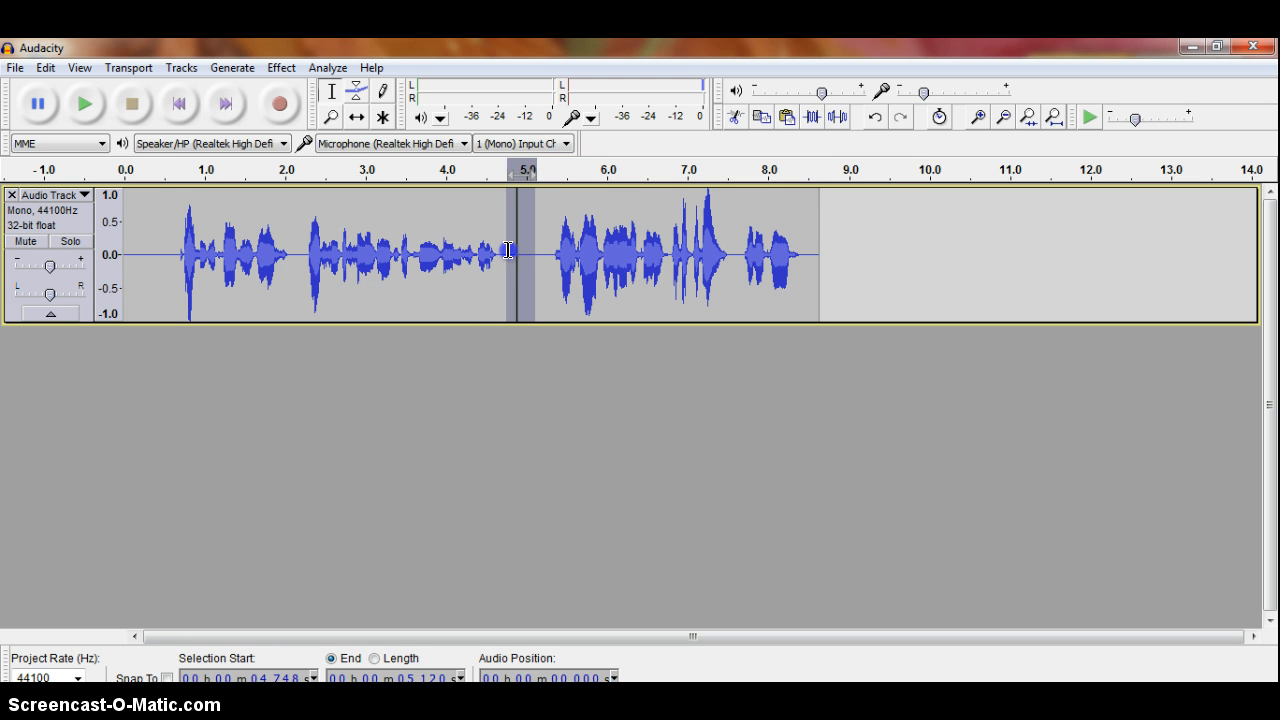
click(356, 91)
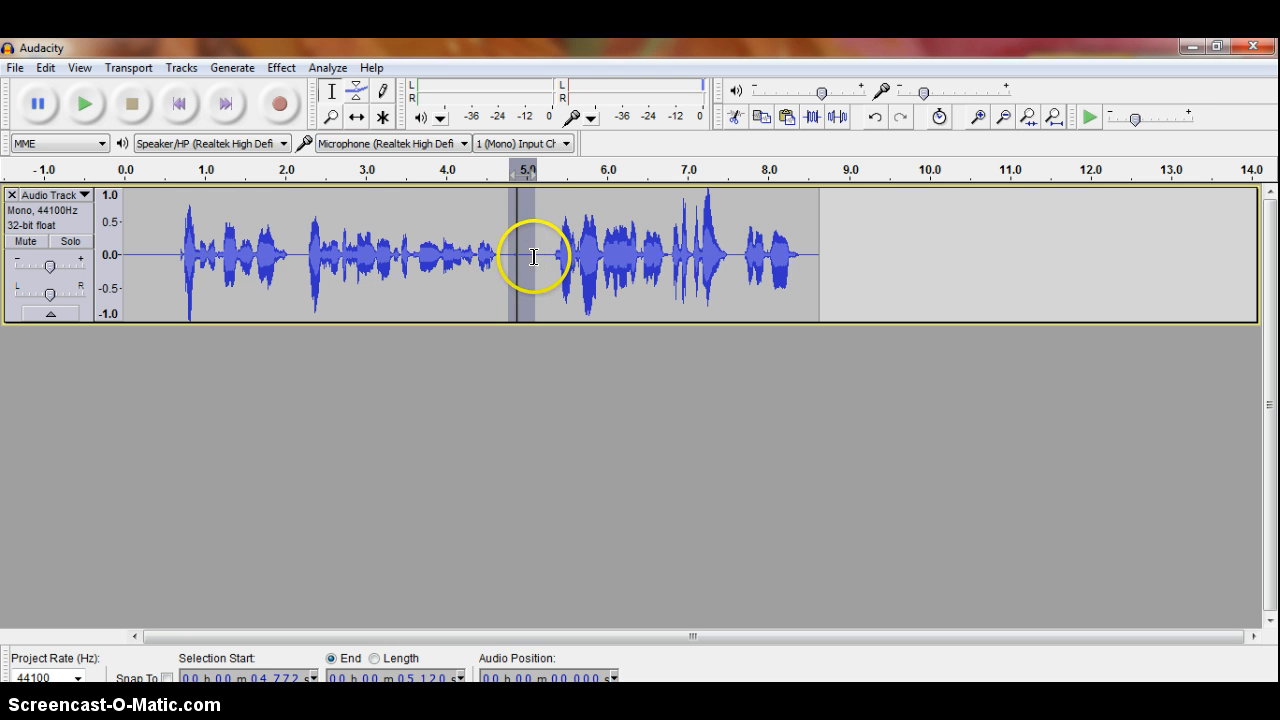
key(Delete)
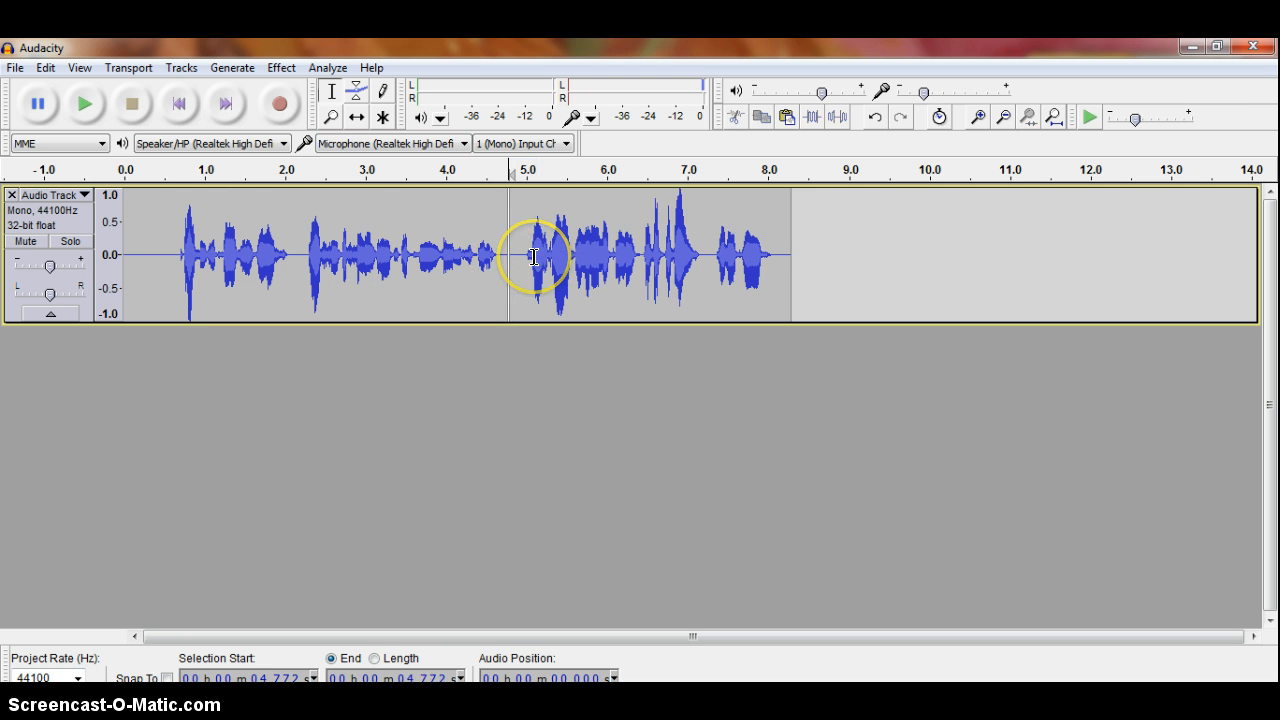
Listen from 6.6 seconds, then delete the unwanted stretch around 7 seconds
click(656, 228)
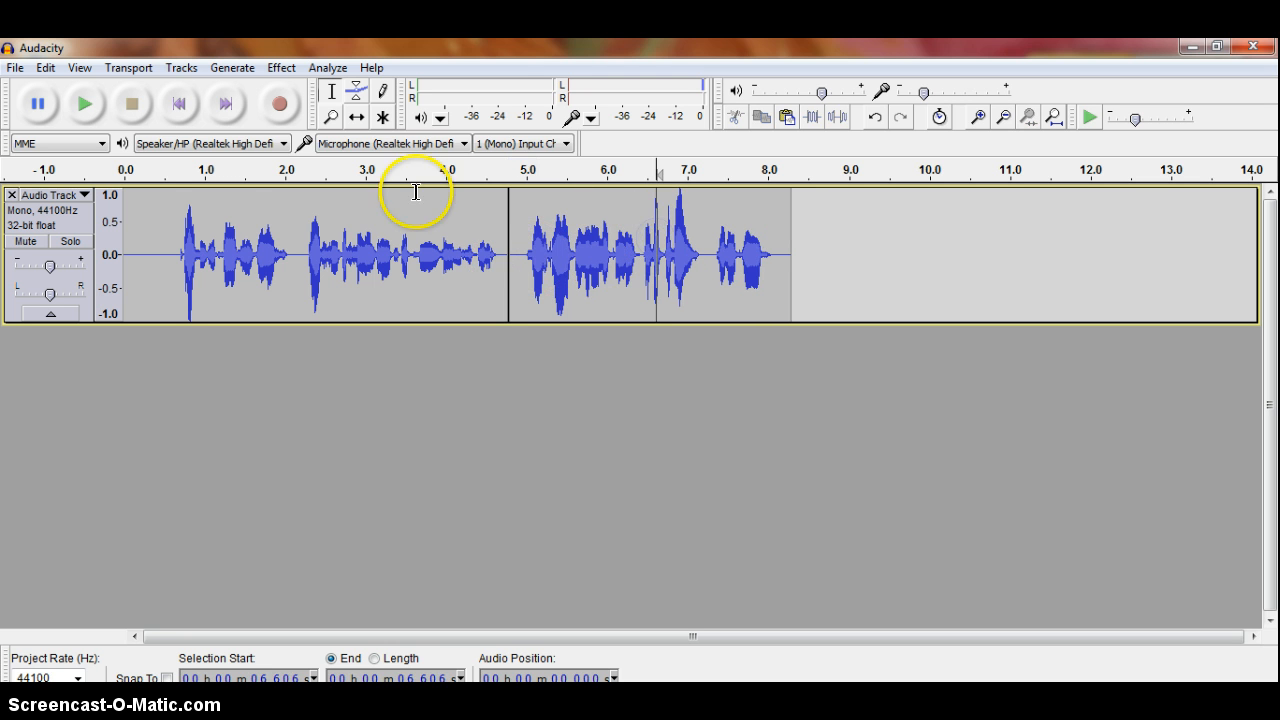
click(86, 104)
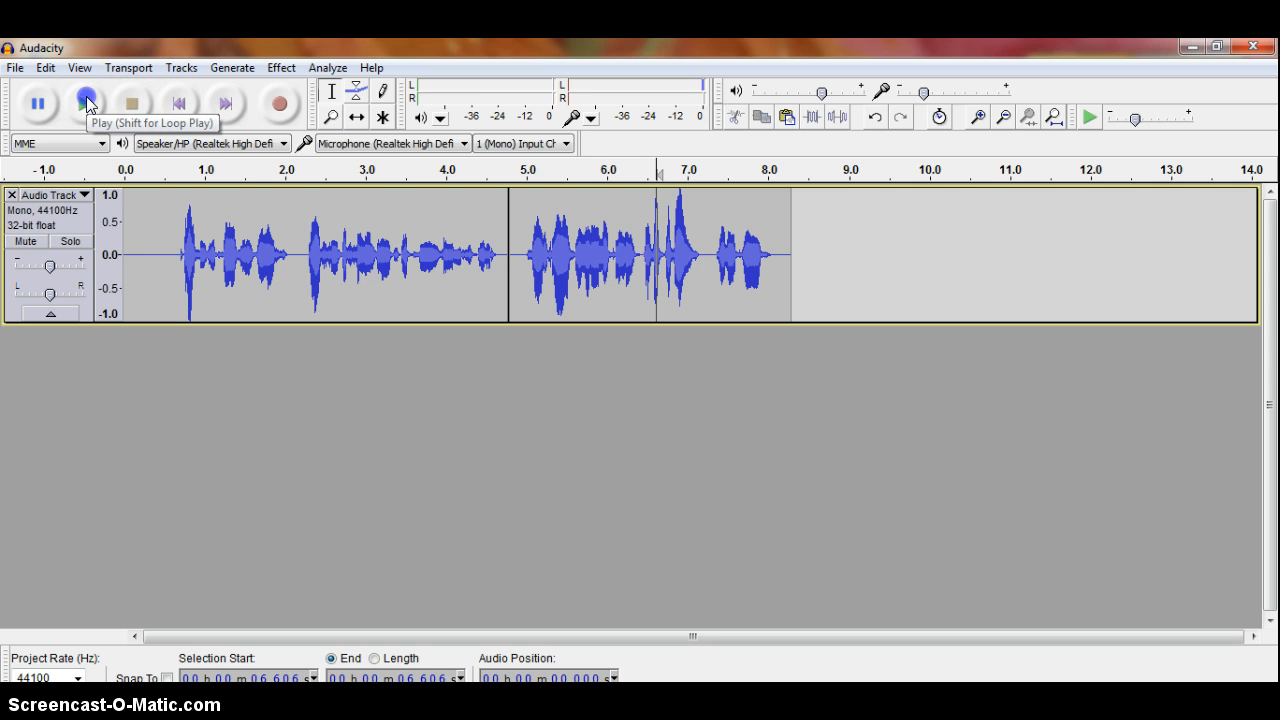
click(121, 105)
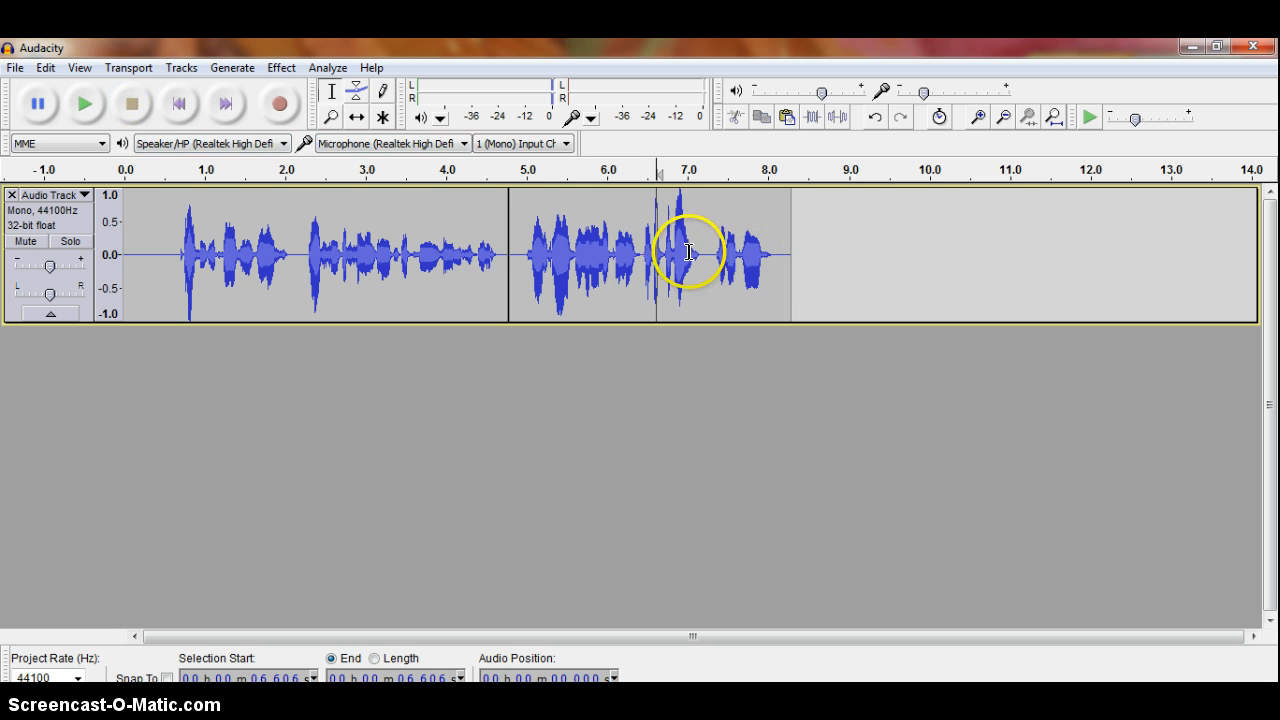
click(88, 104)
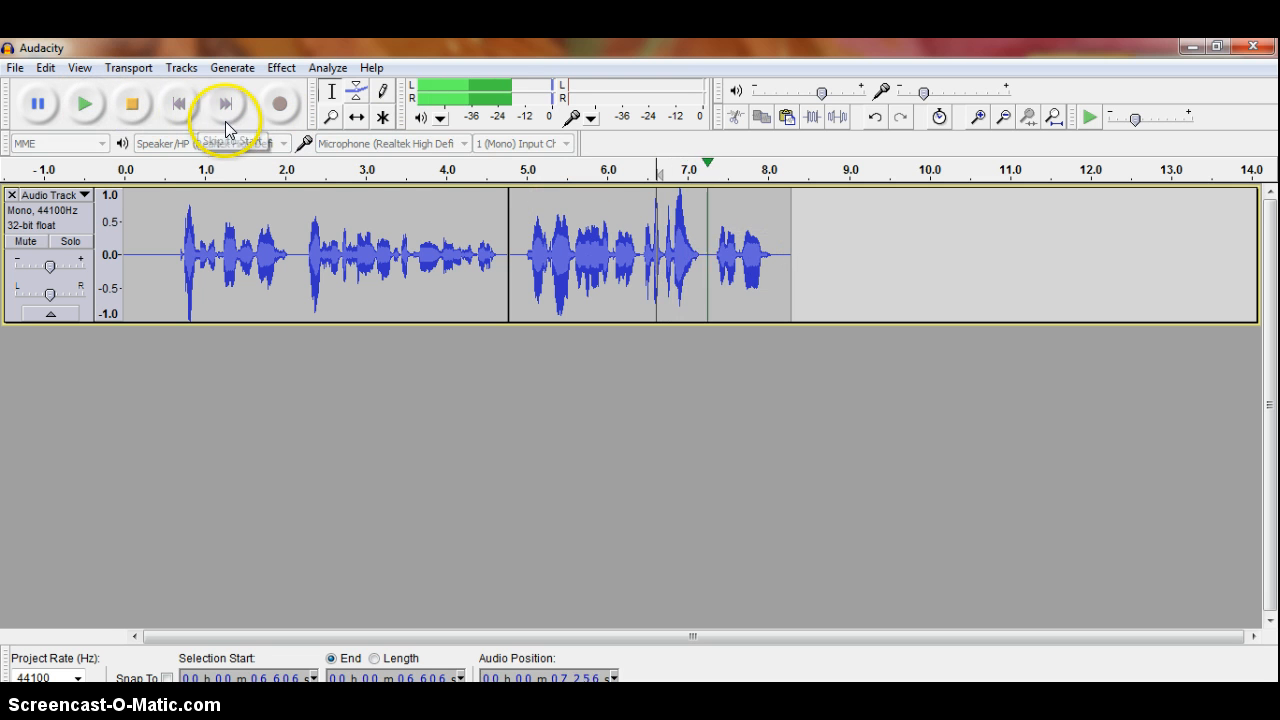
click(131, 104)
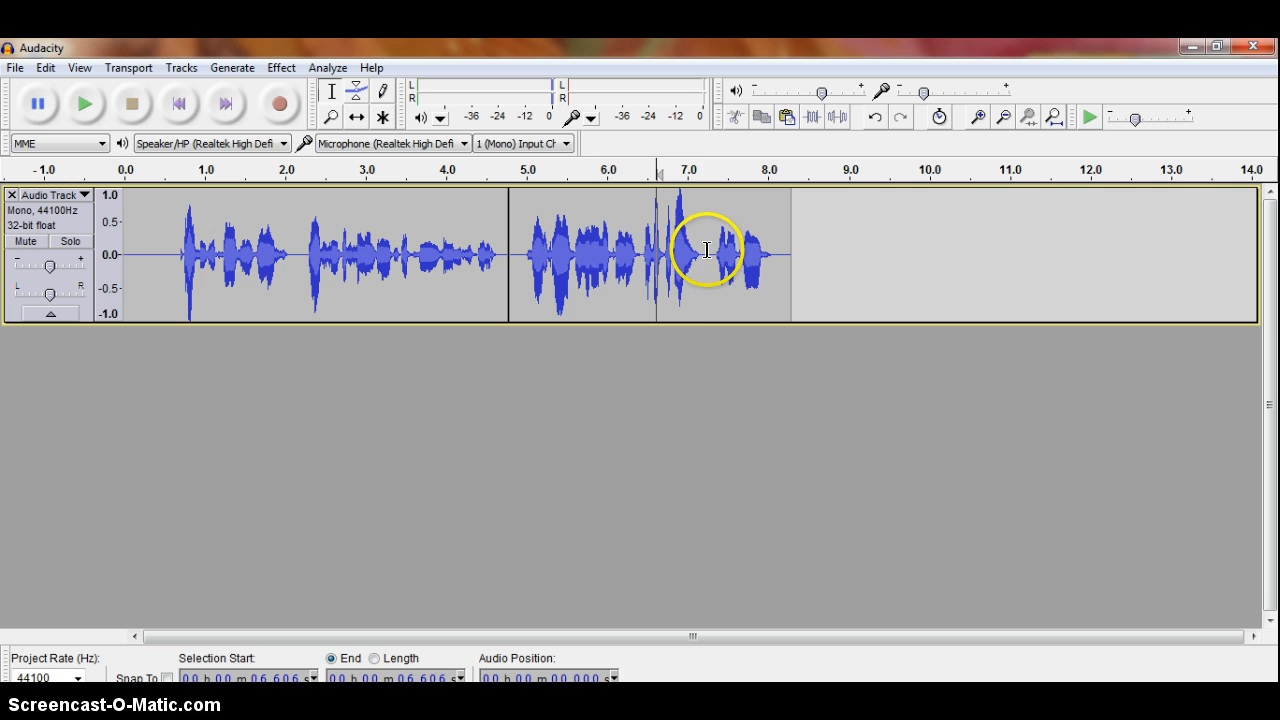
drag(707, 250, 665, 250)
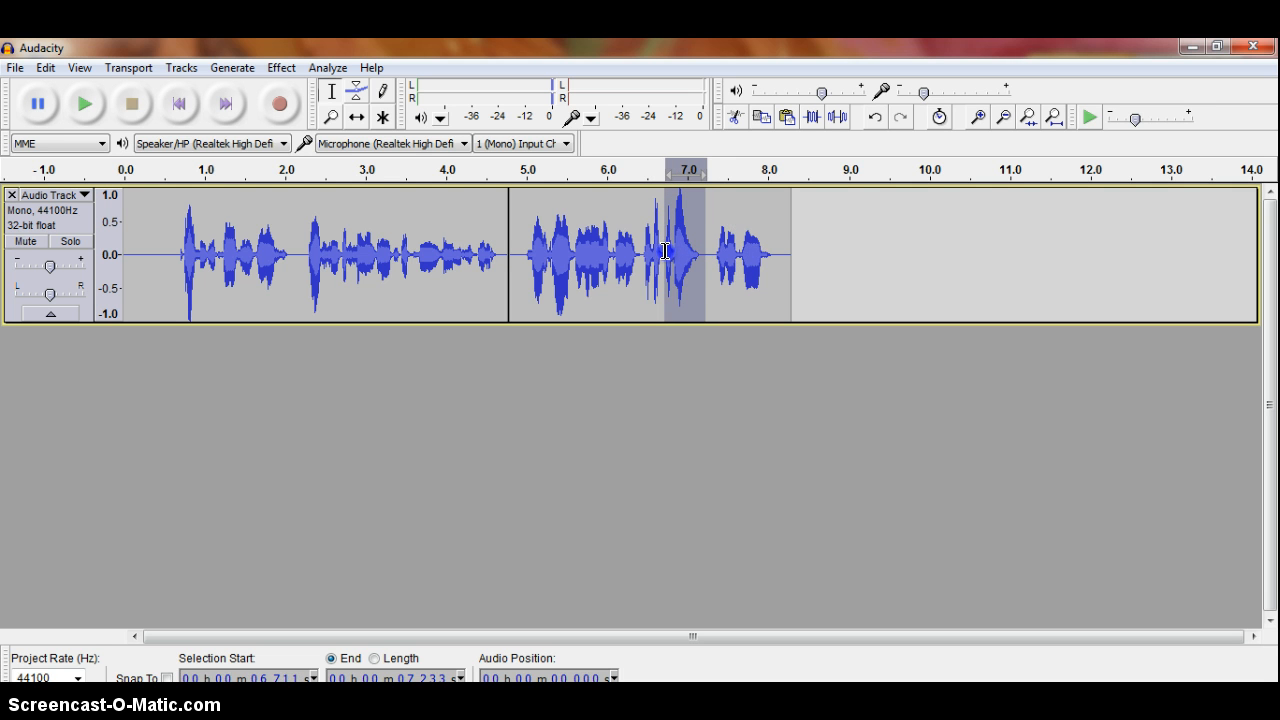
key(Delete)
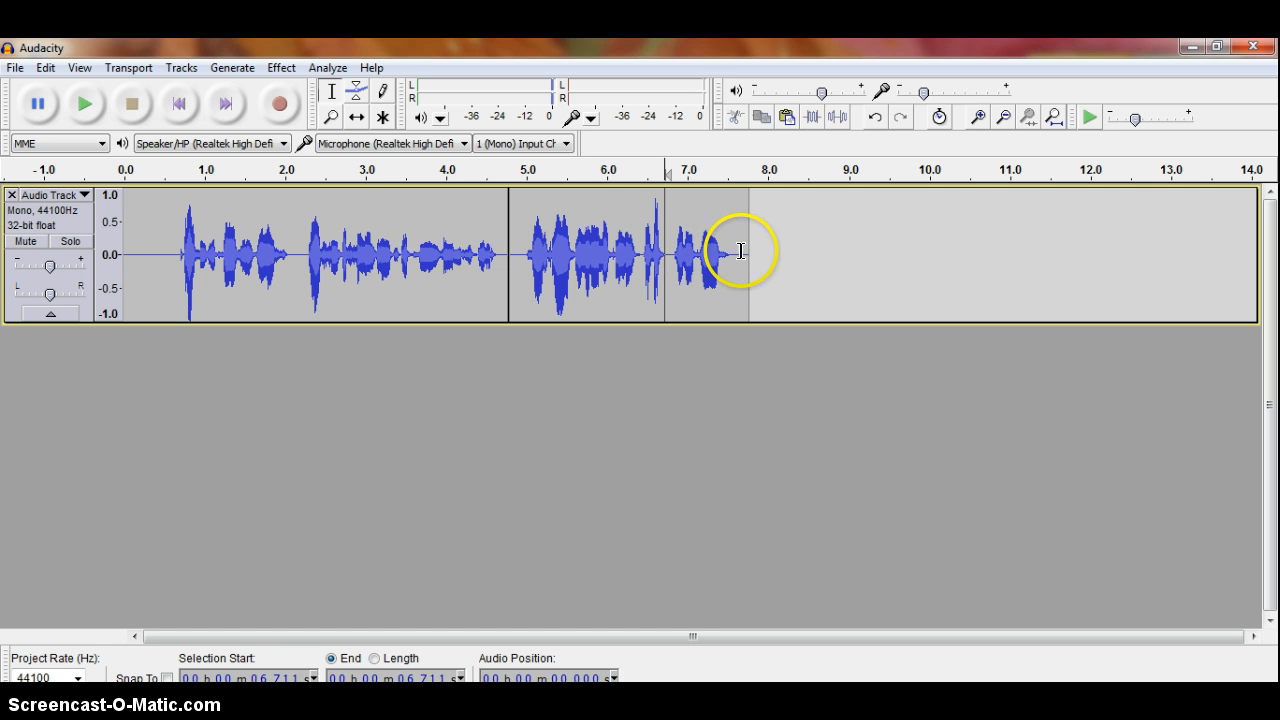
Paste the copied audio snippet at 6.792 seconds
drag(746, 252, 732, 252)
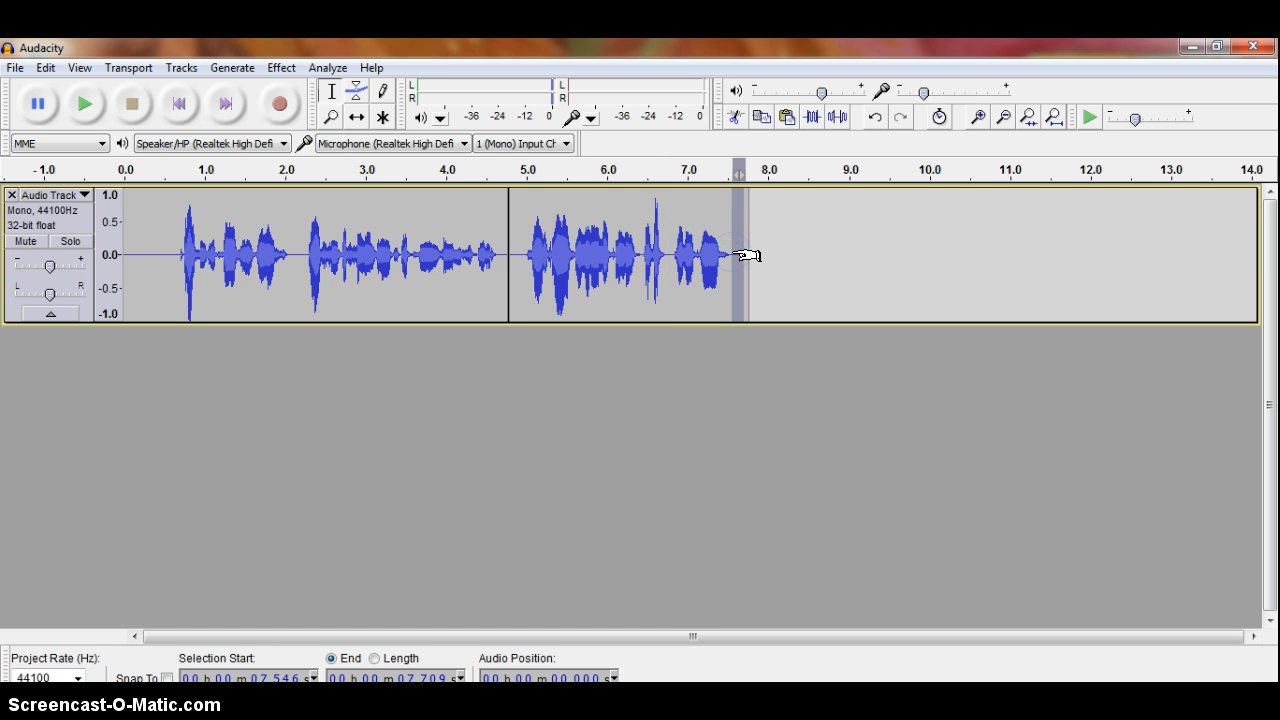
click(672, 254)
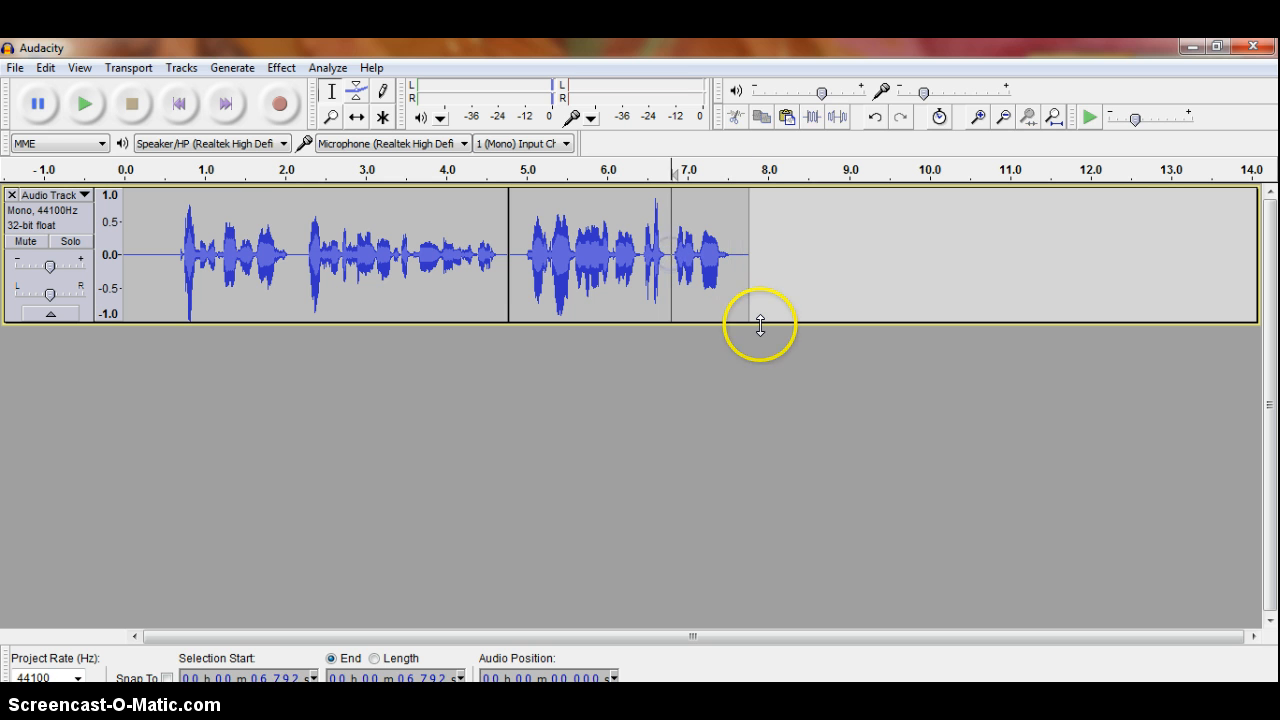
key(ctrl+v)
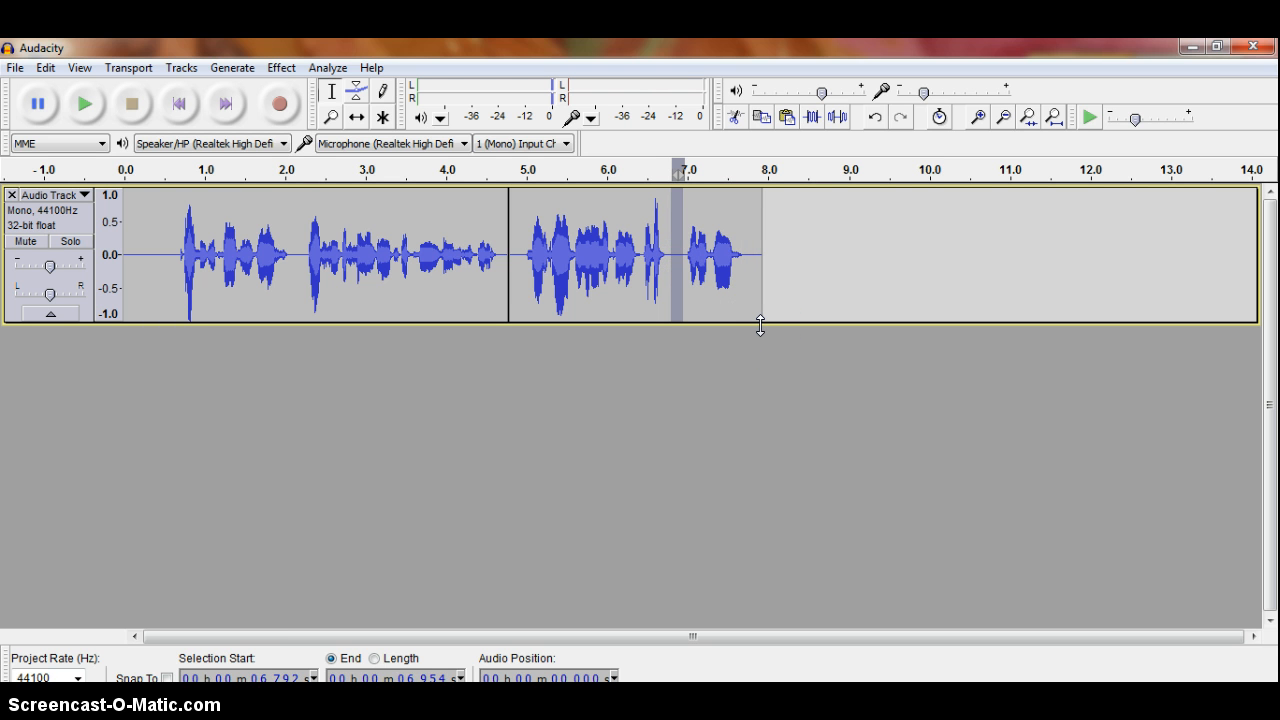
Delete the short stretch at the clip join and the leading silence from 0 seconds
drag(519, 255, 505, 255)
key(Delete)
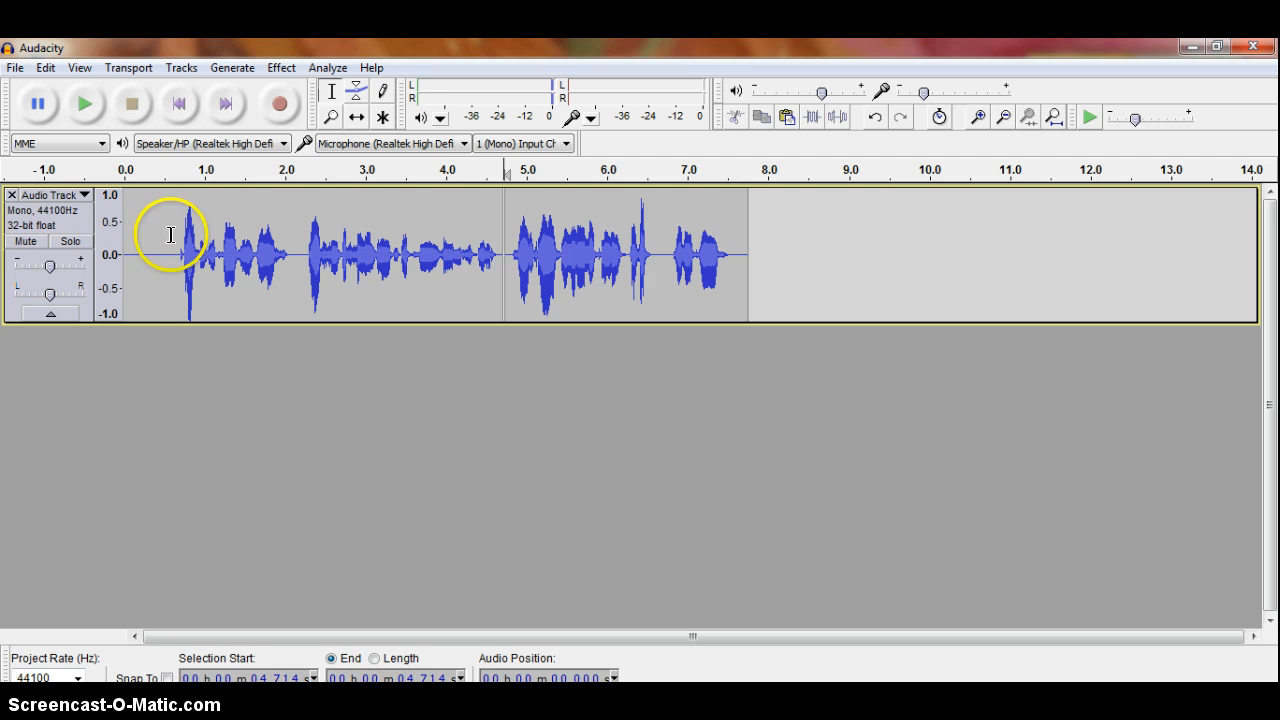
drag(162, 252, 116, 253)
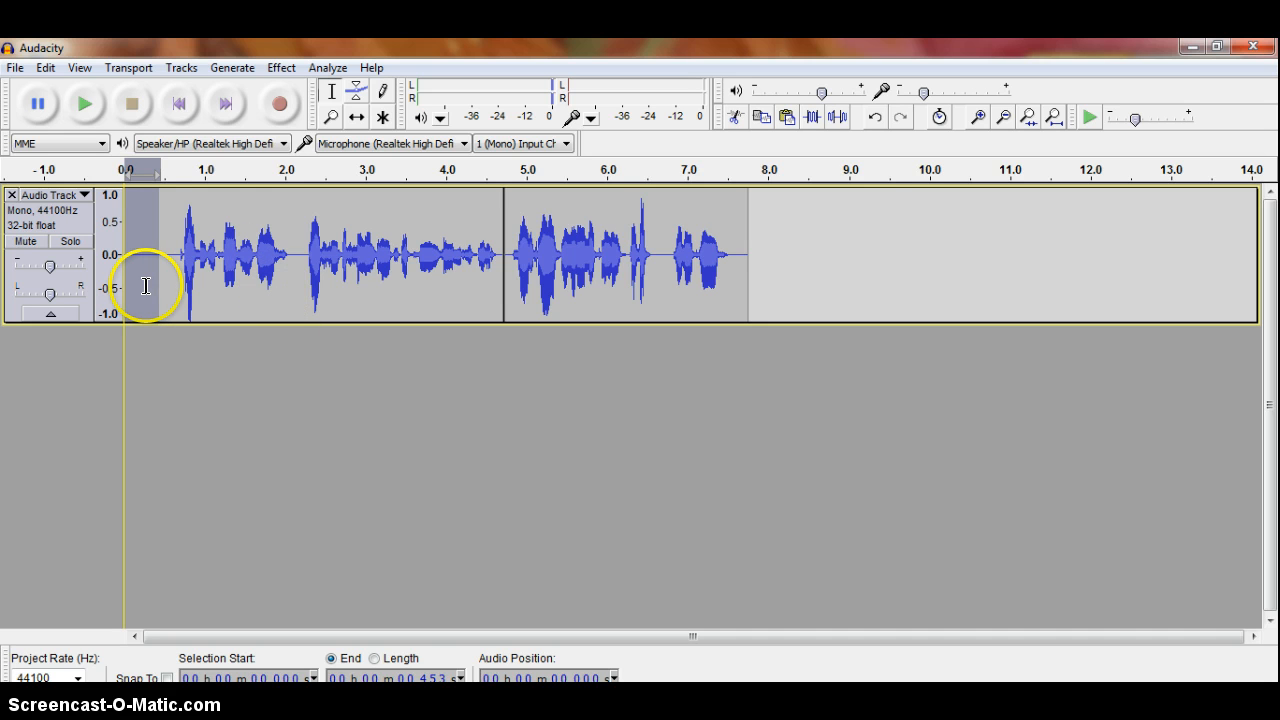
key(Delete)
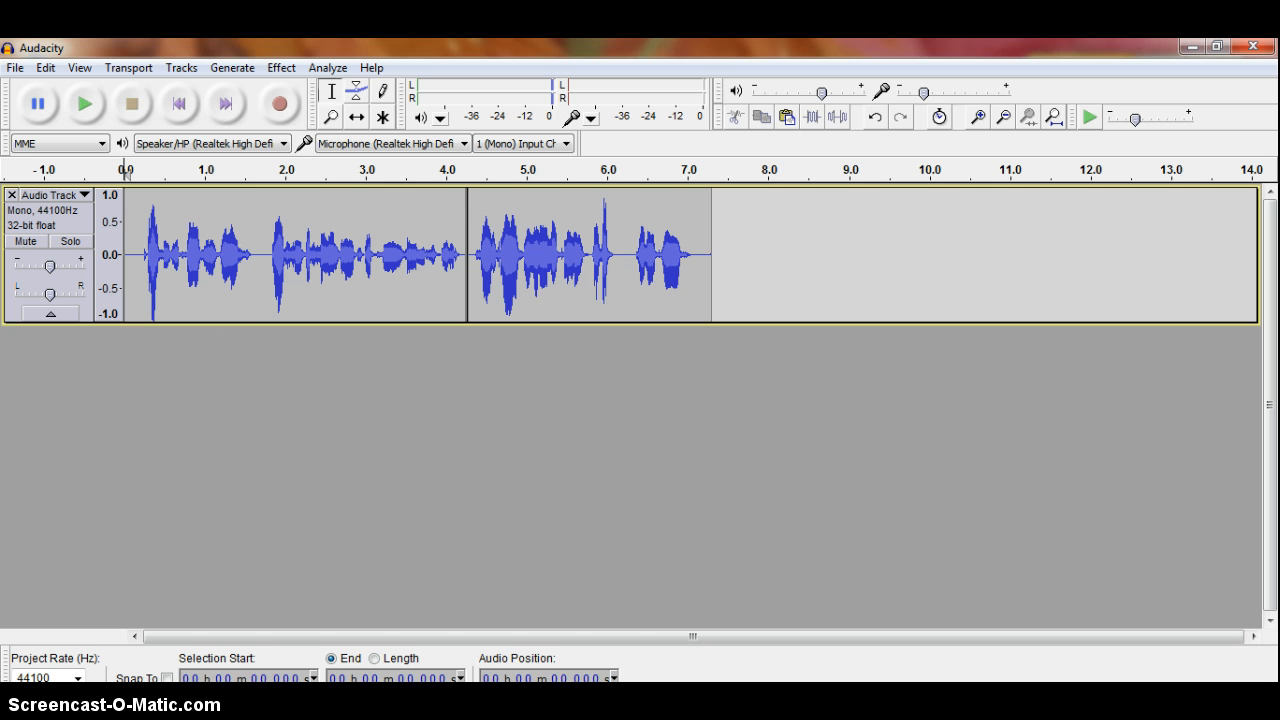
click(15, 67)
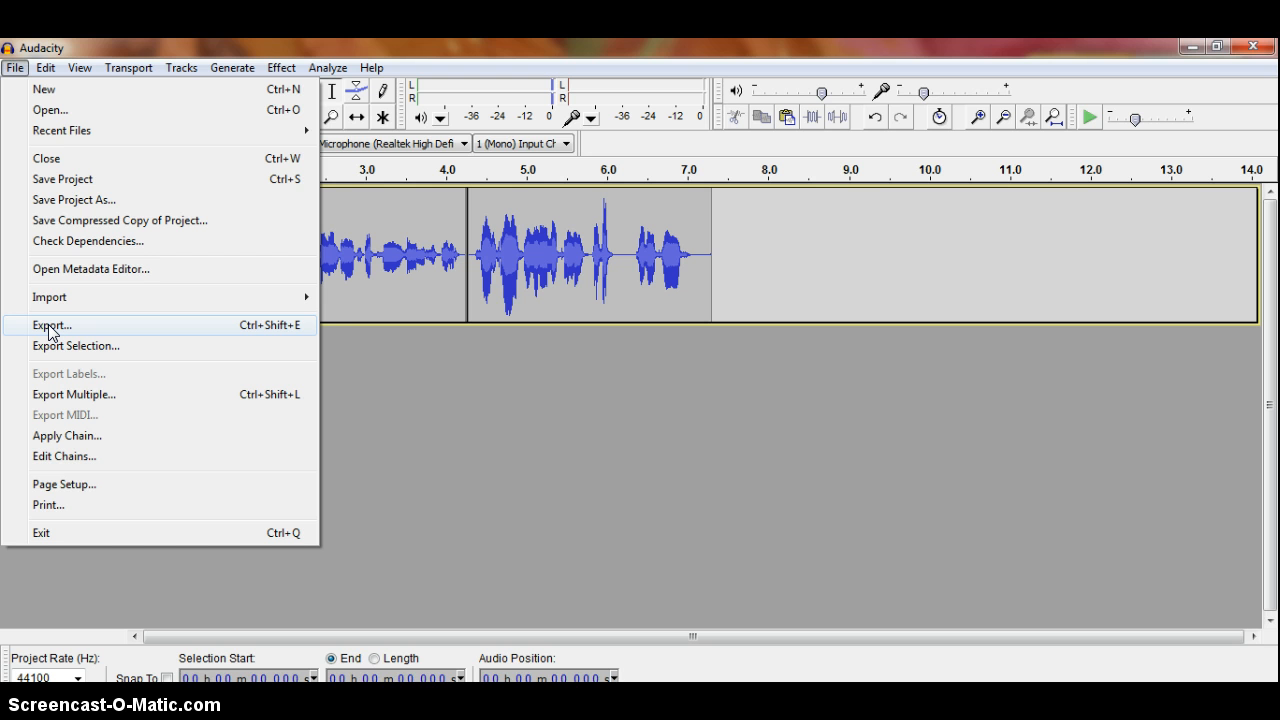
click(431, 344)
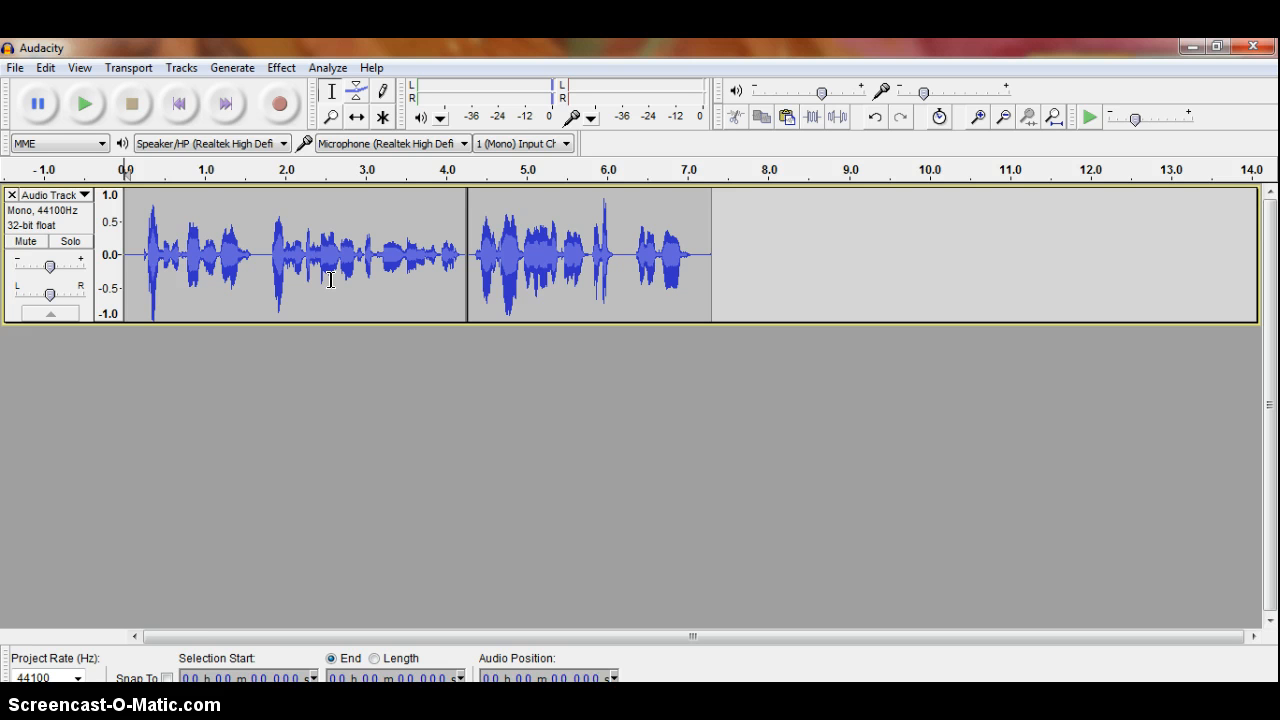
click(15, 67)
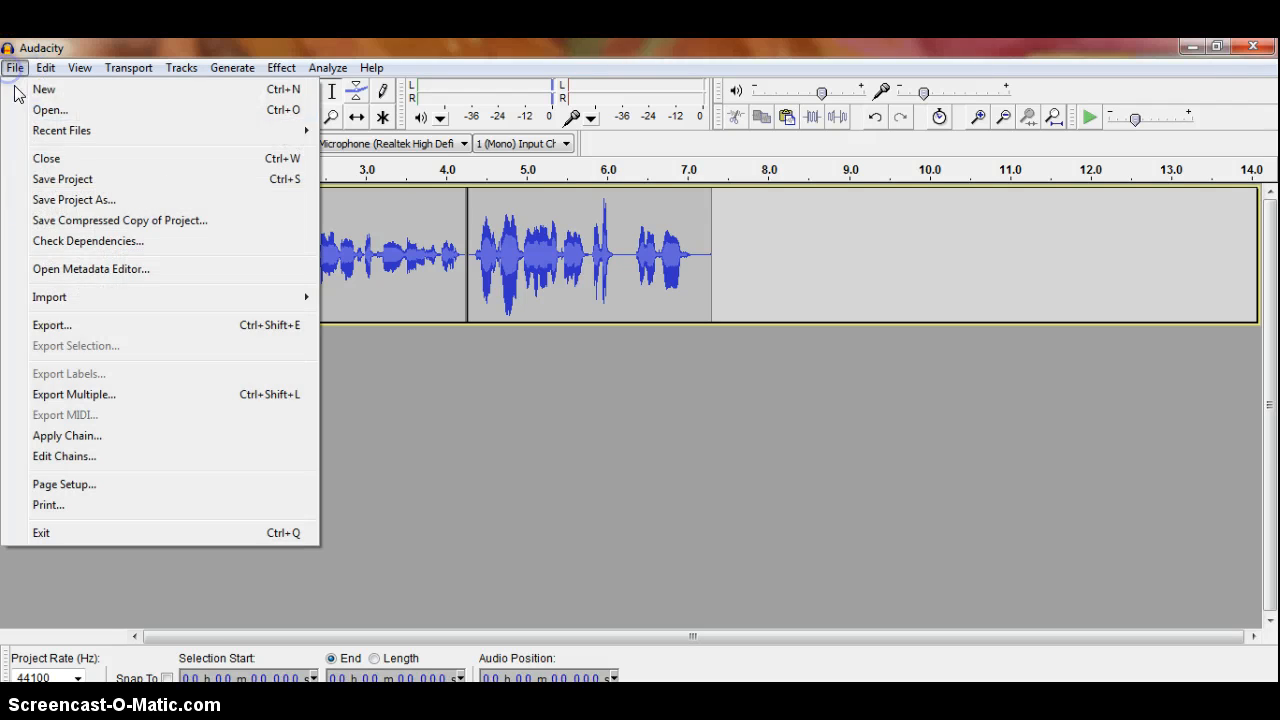
click(60, 200)
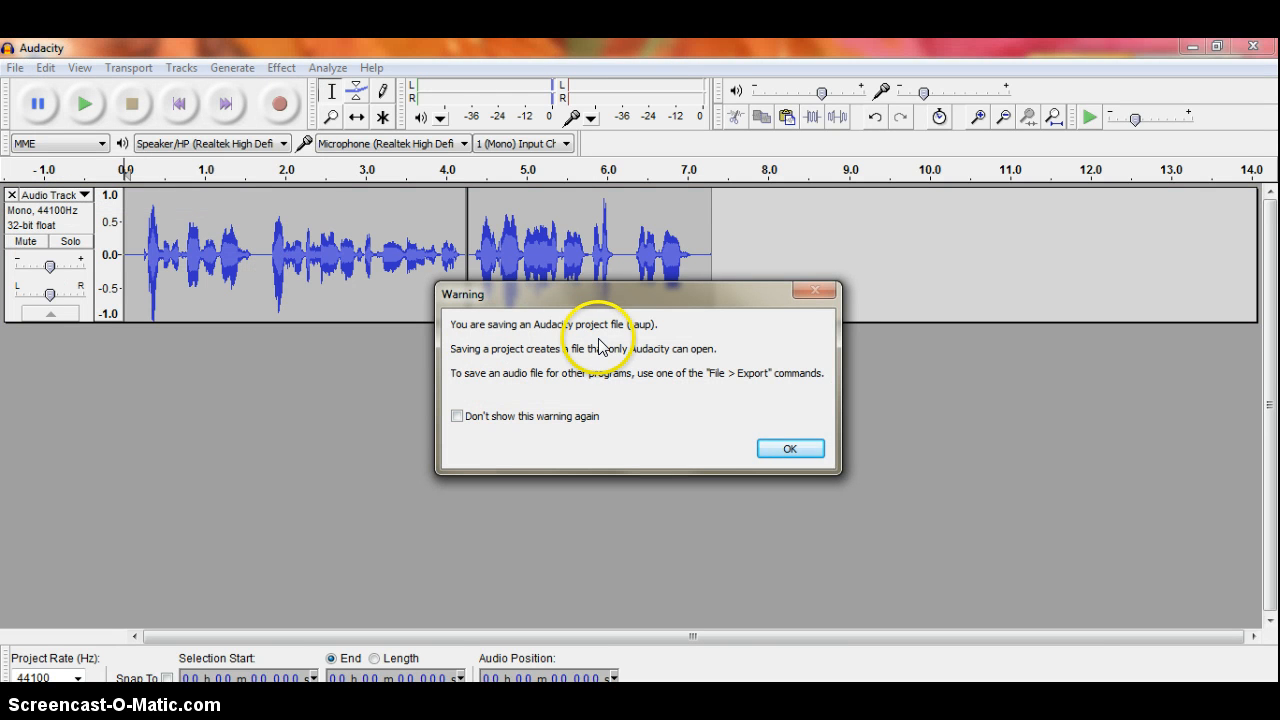
click(790, 447)
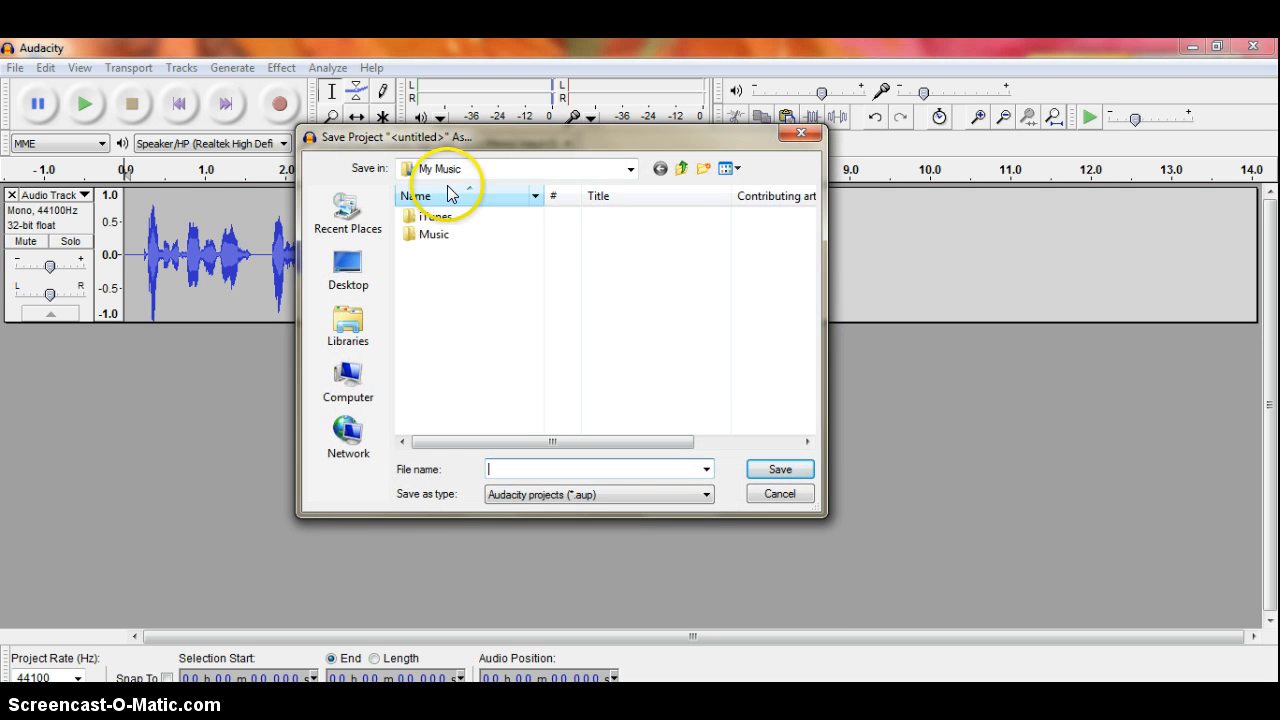
click(630, 170)
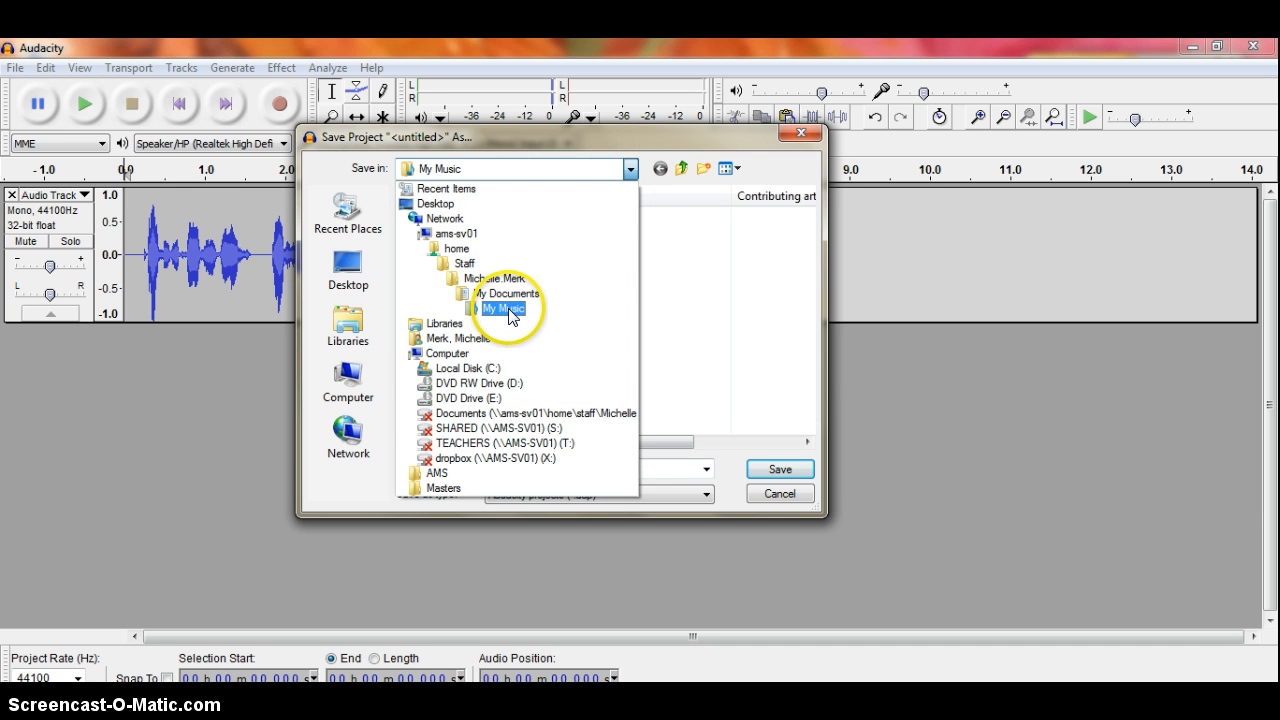
click(505, 295)
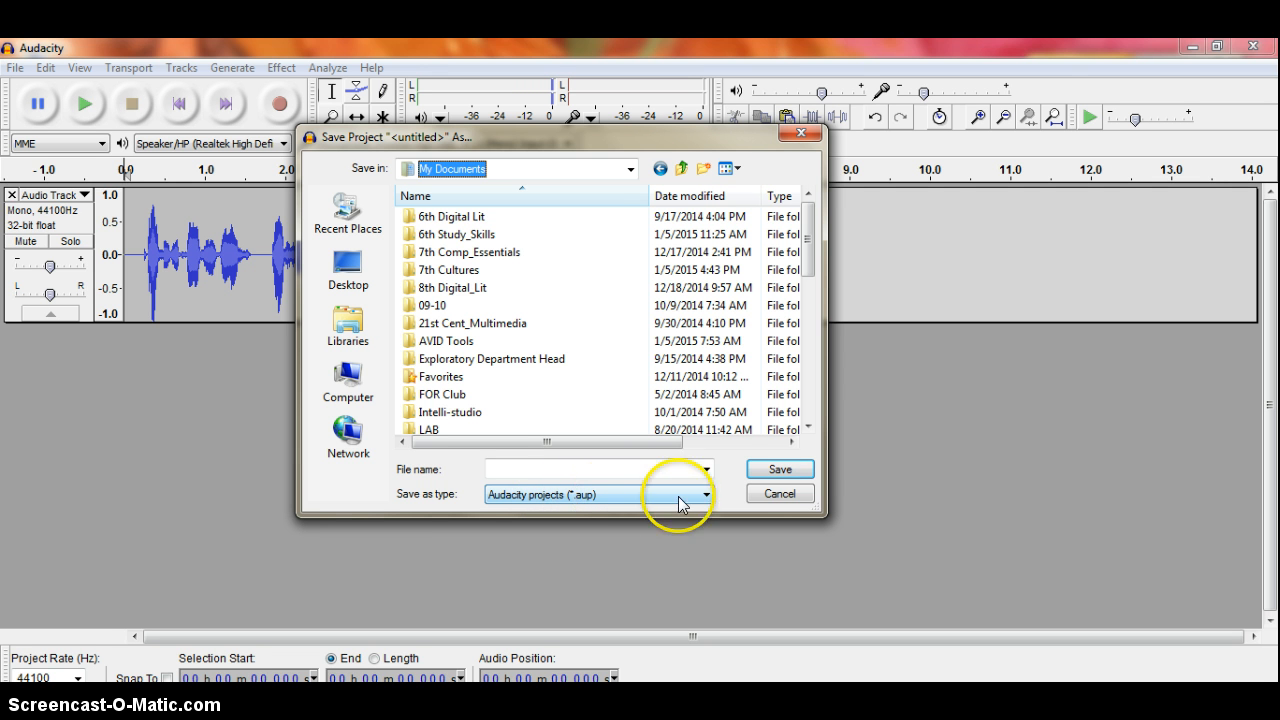
click(777, 491)
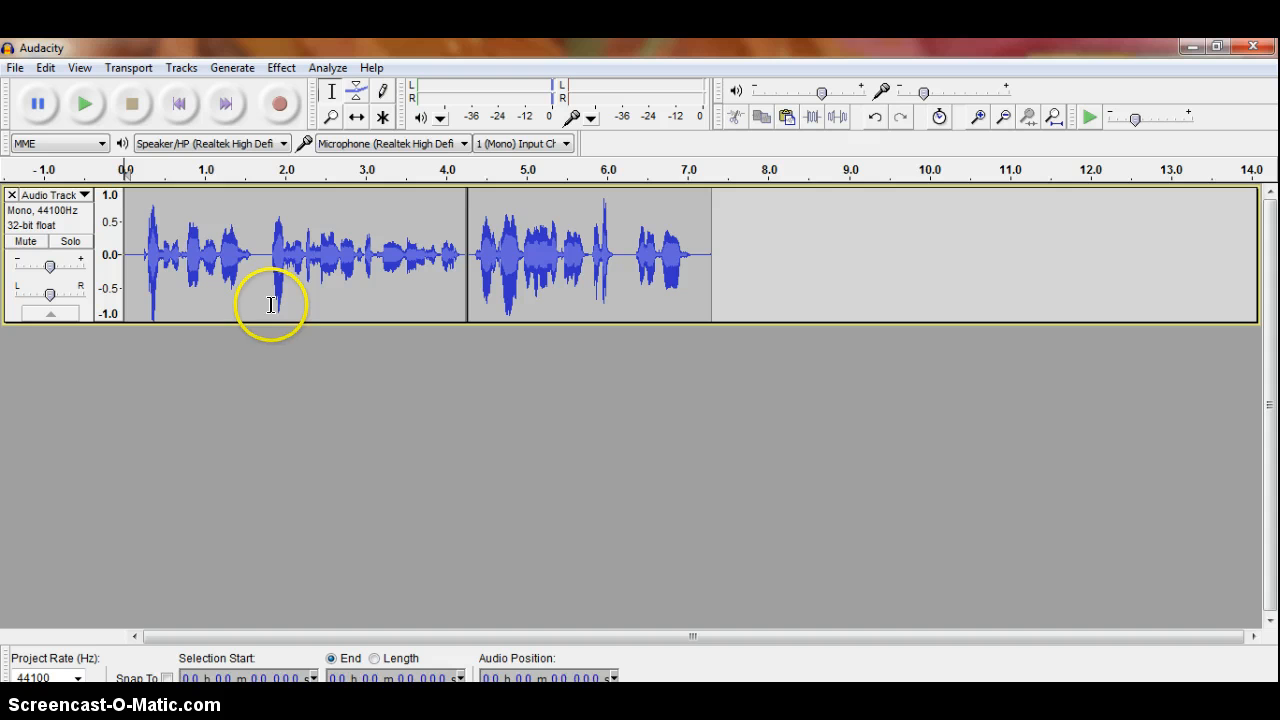
click(16, 70)
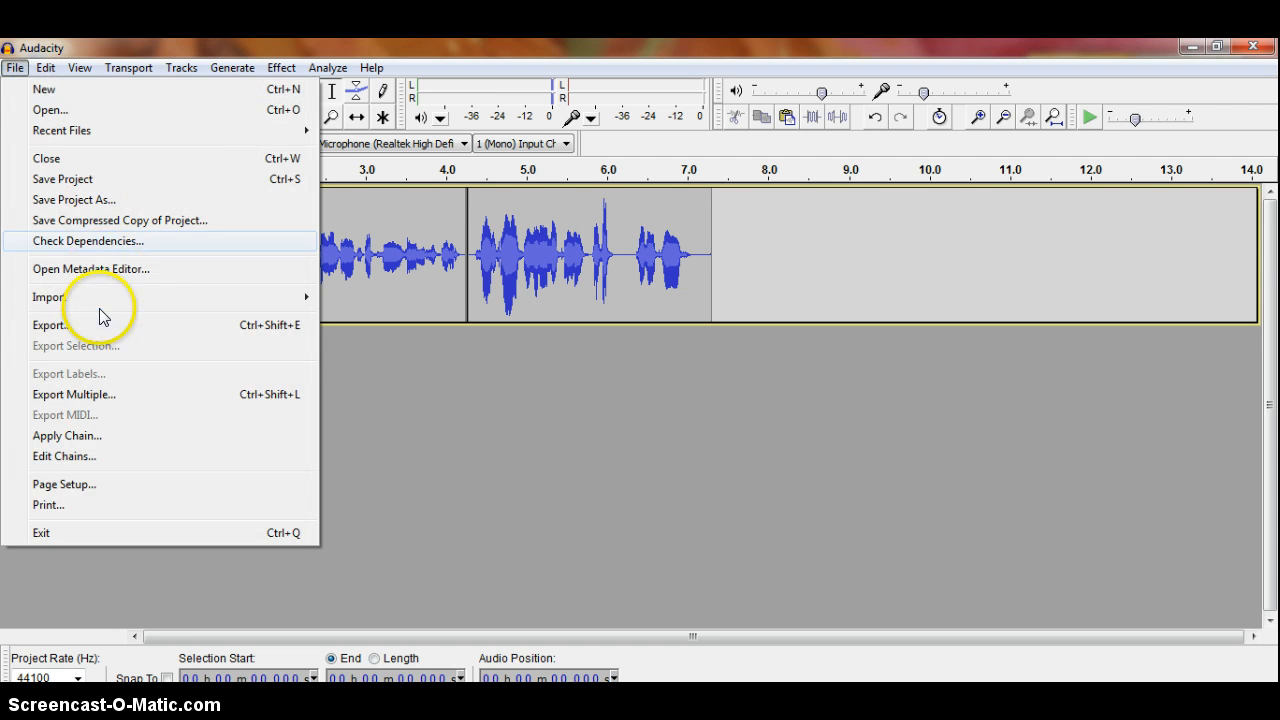
click(93, 326)
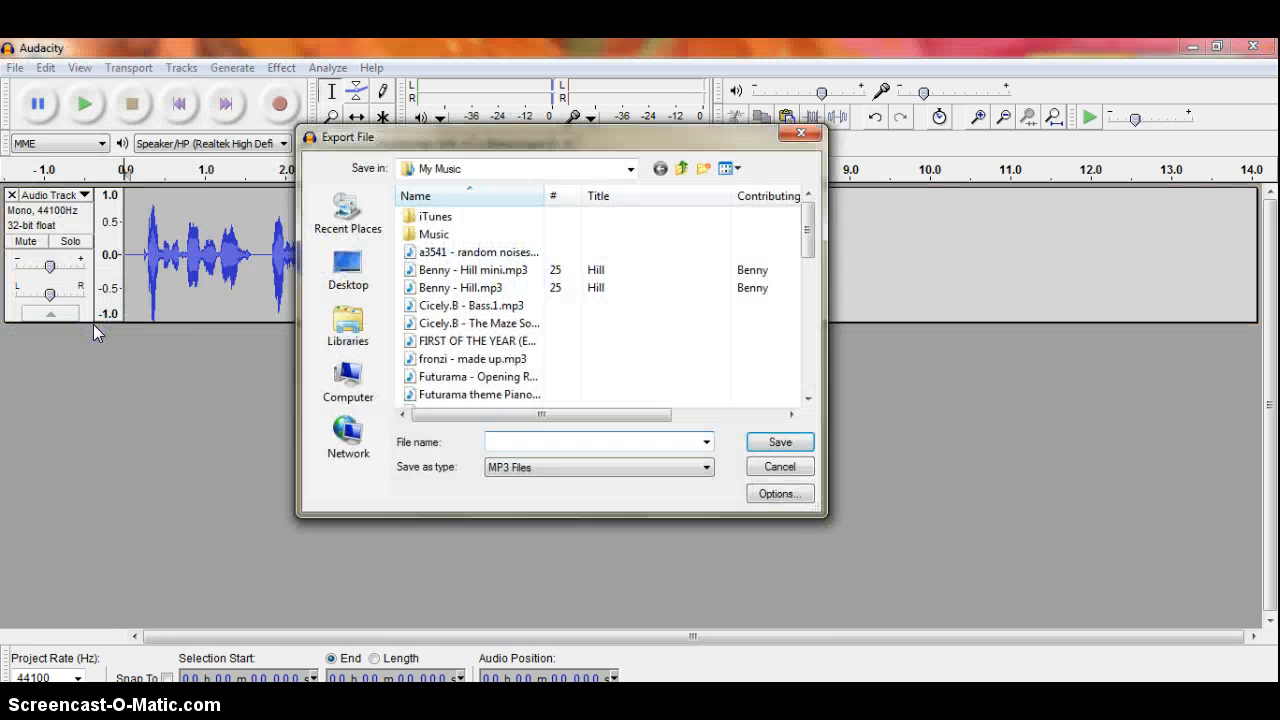
click(546, 467)
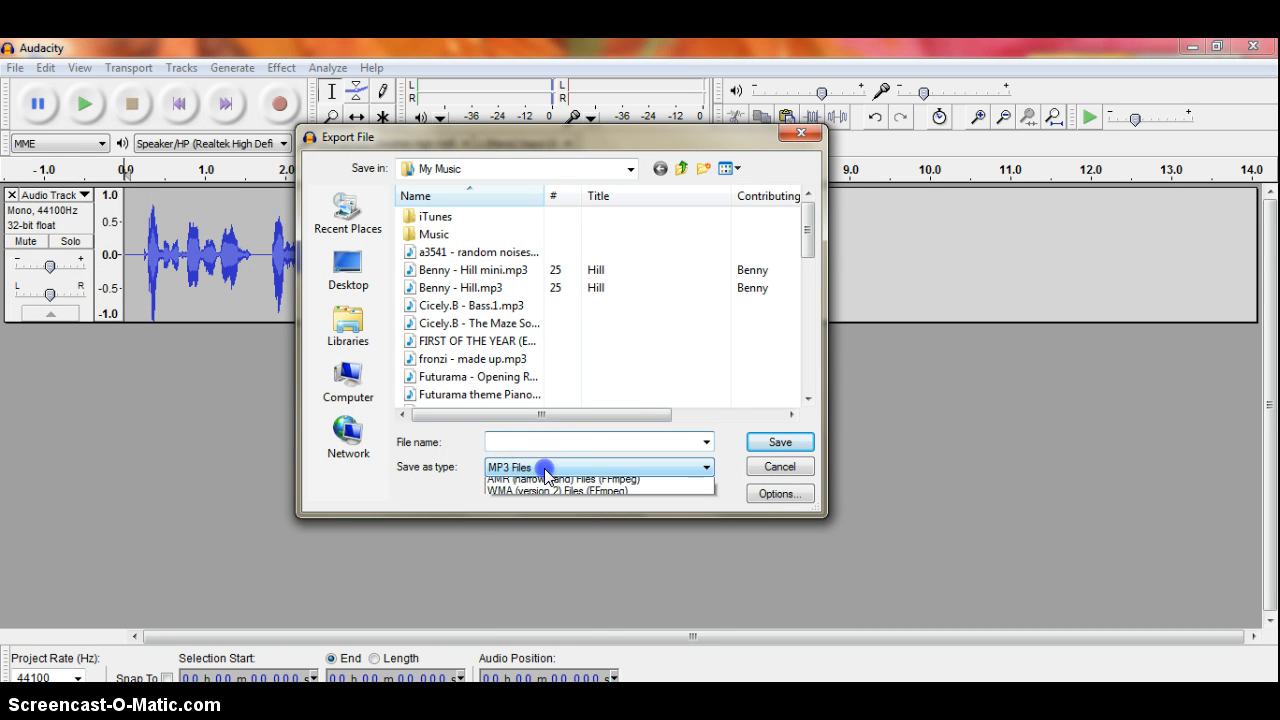
click(531, 533)
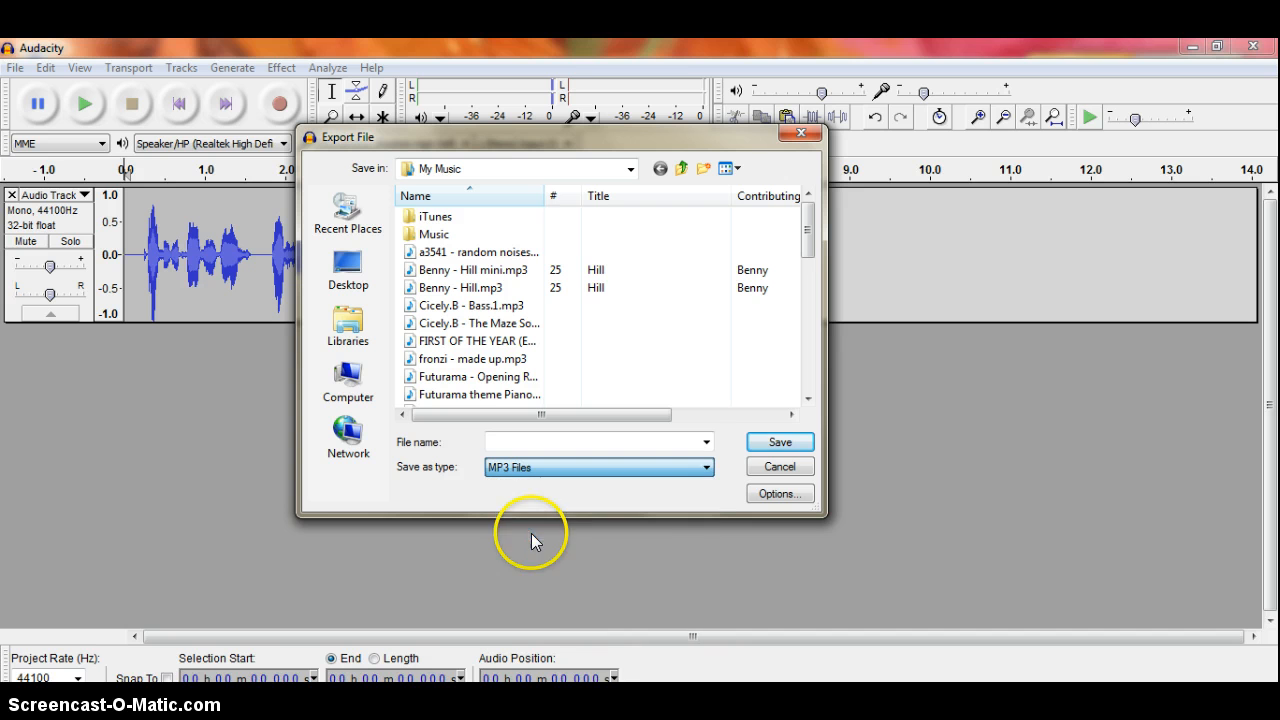
click(508, 466)
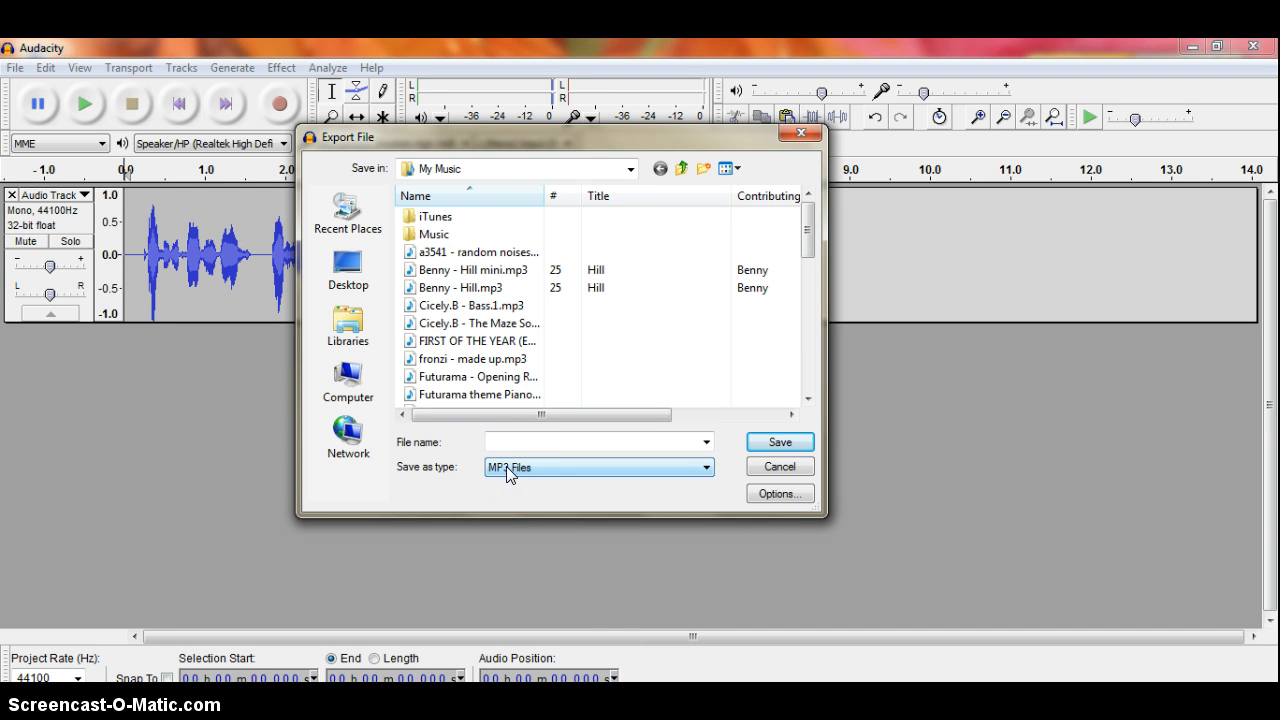
click(504, 441)
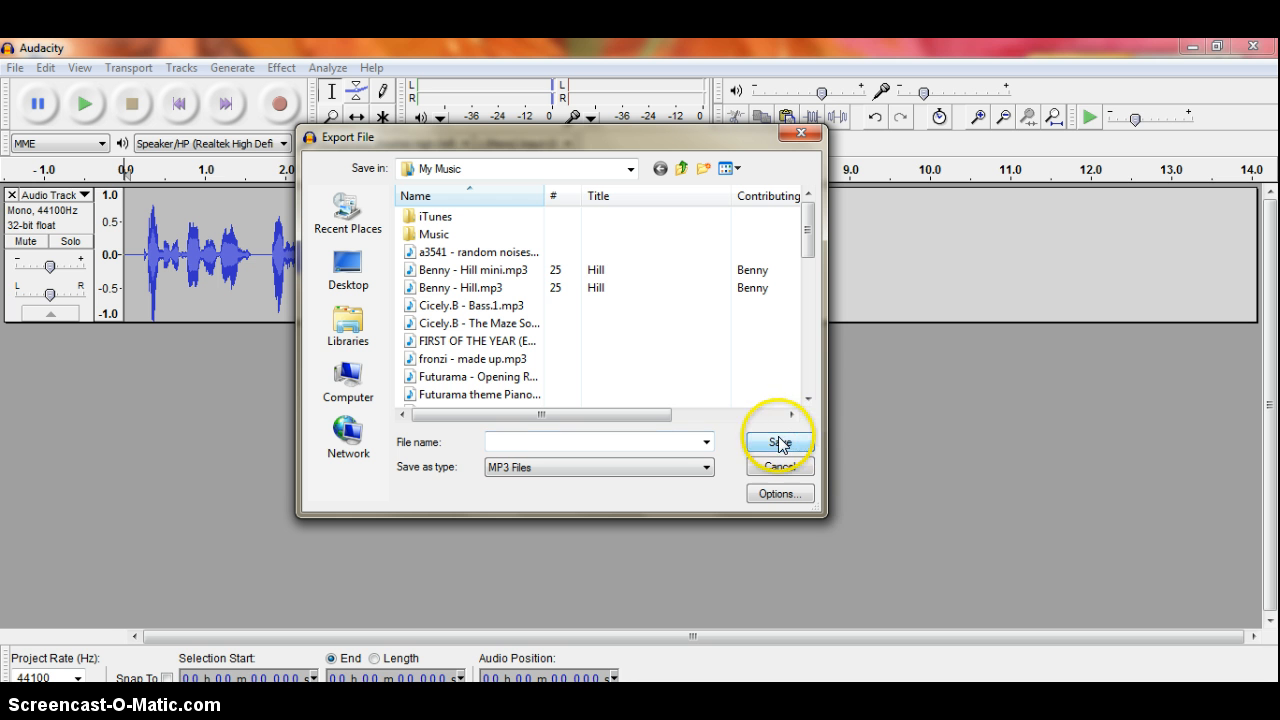
click(630, 168)
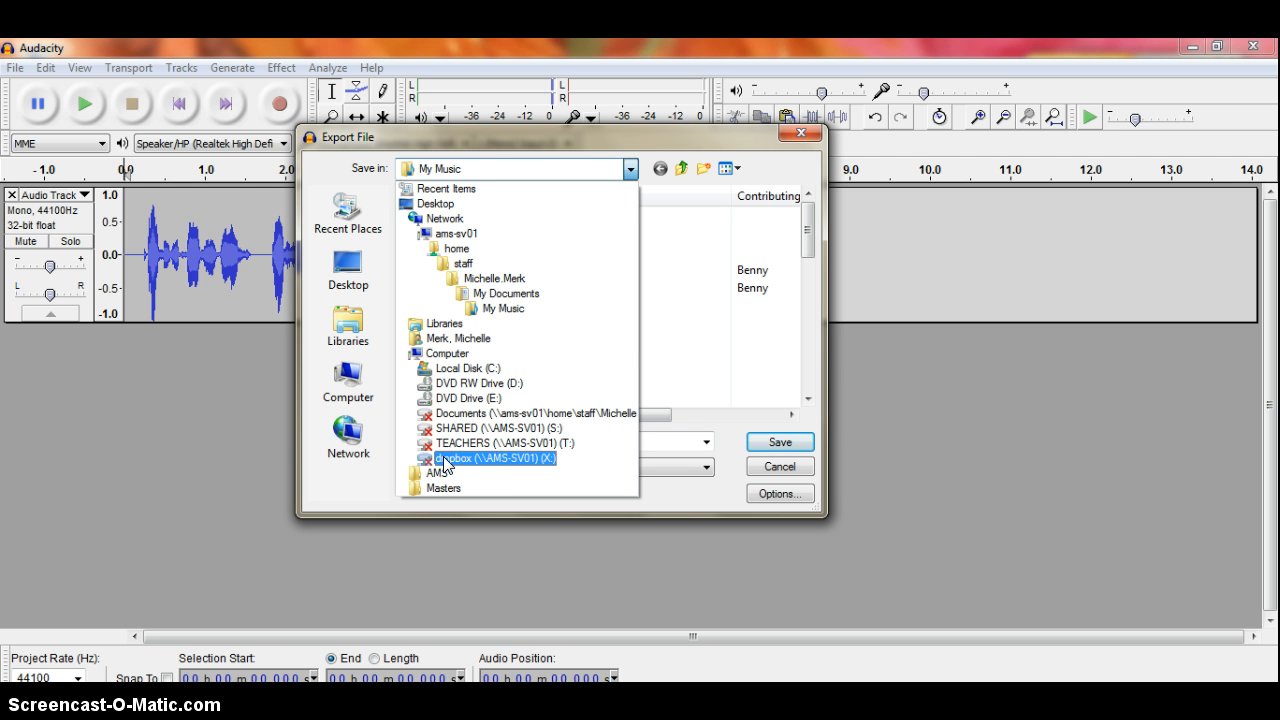
click(806, 135)
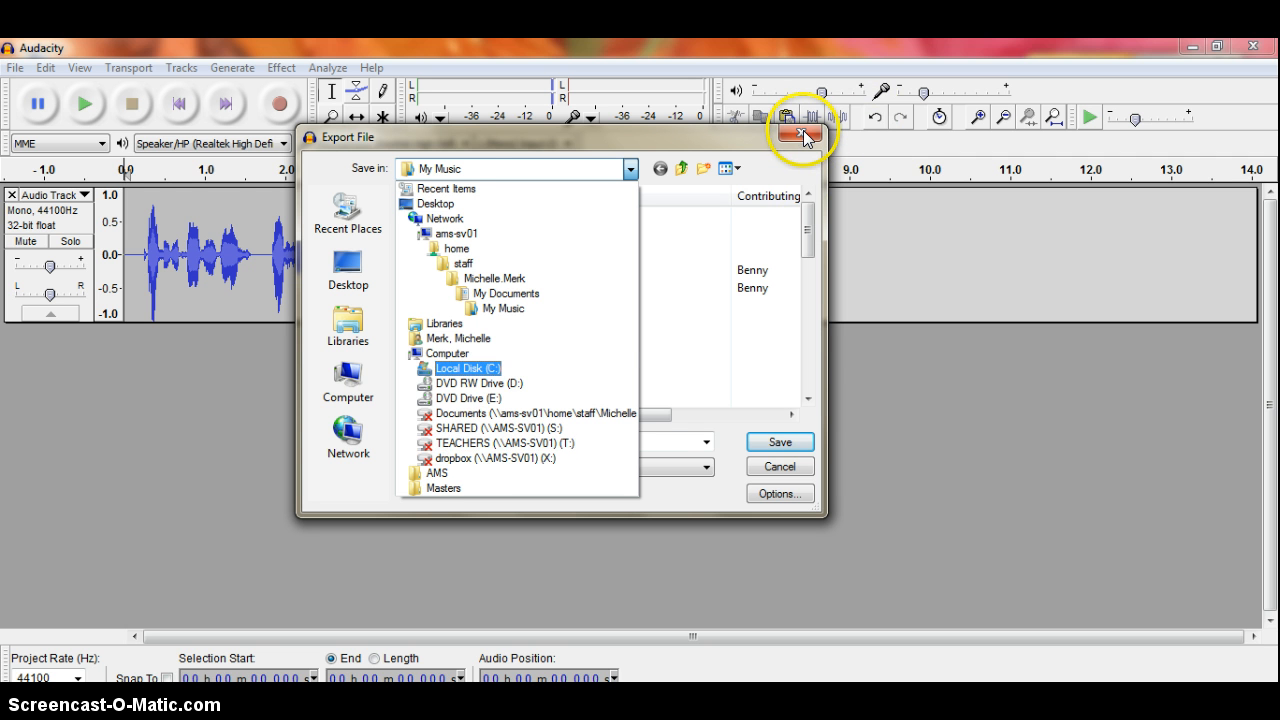
click(806, 135)
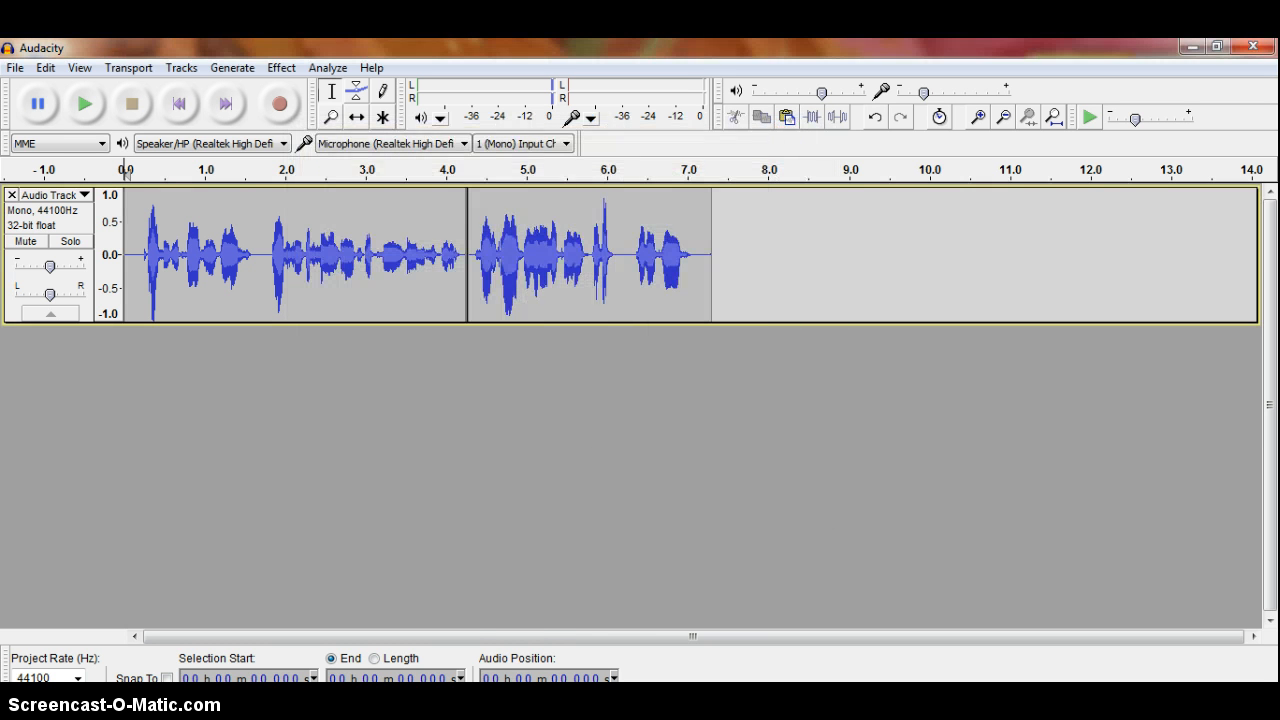